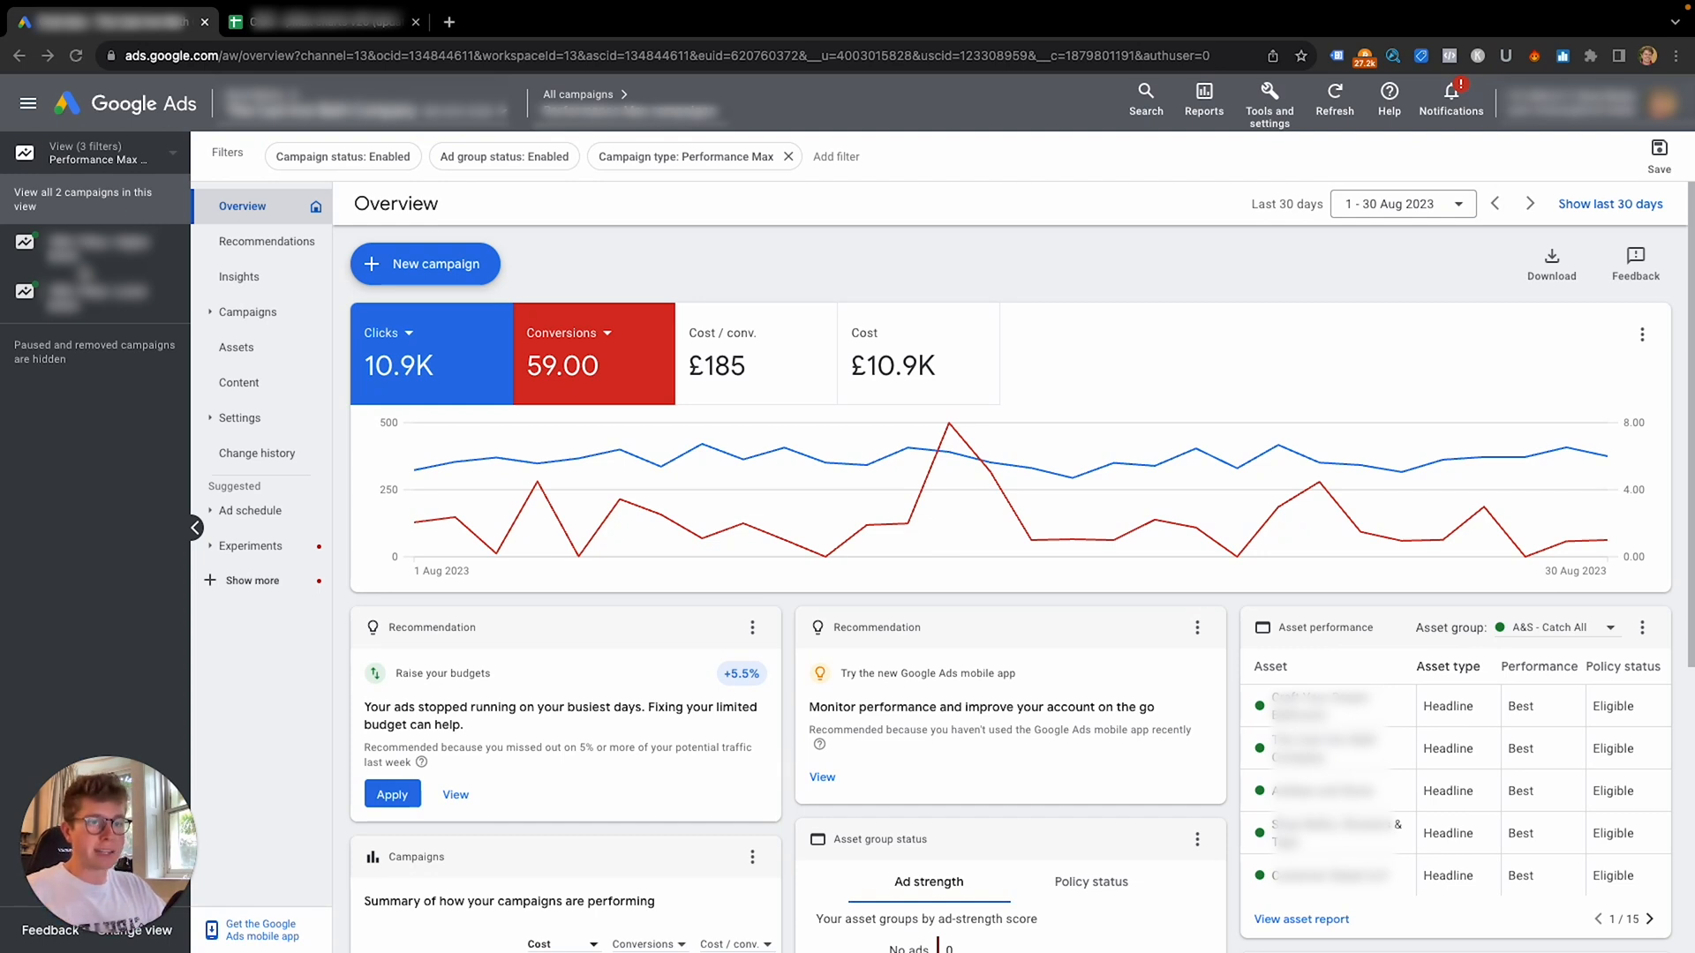
# Step: Show the Performance Max campaign's asset groups as a table instead of summary cards
pyautogui.click(93, 250)
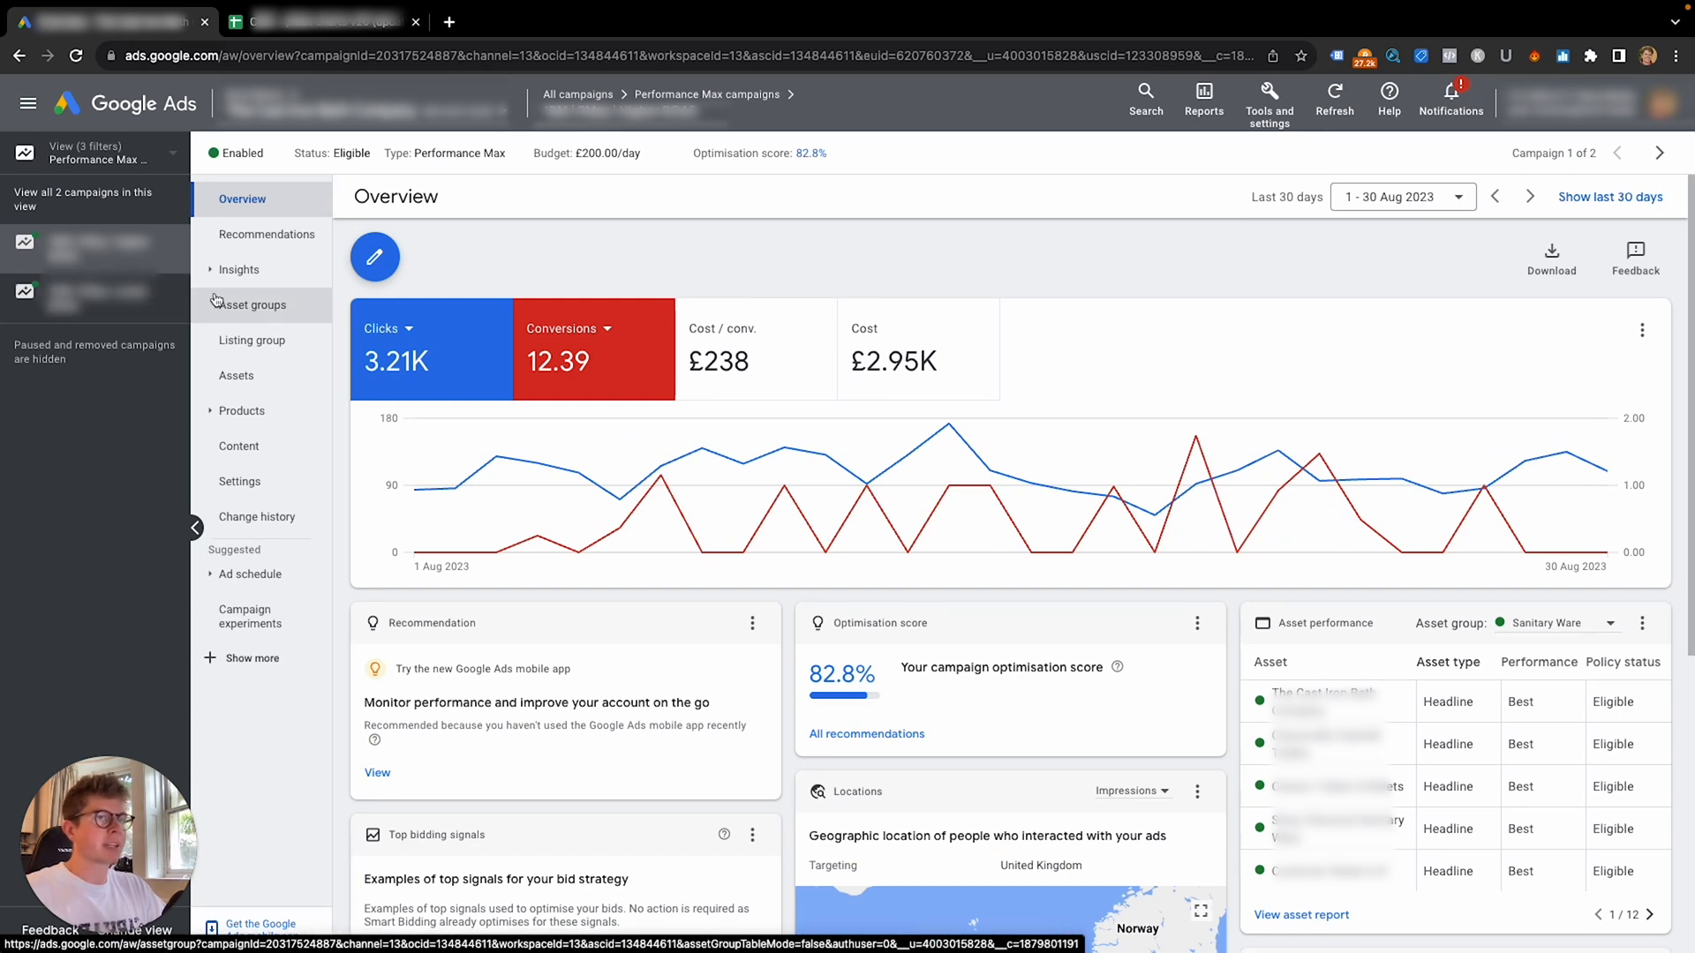
pyautogui.click(249, 310)
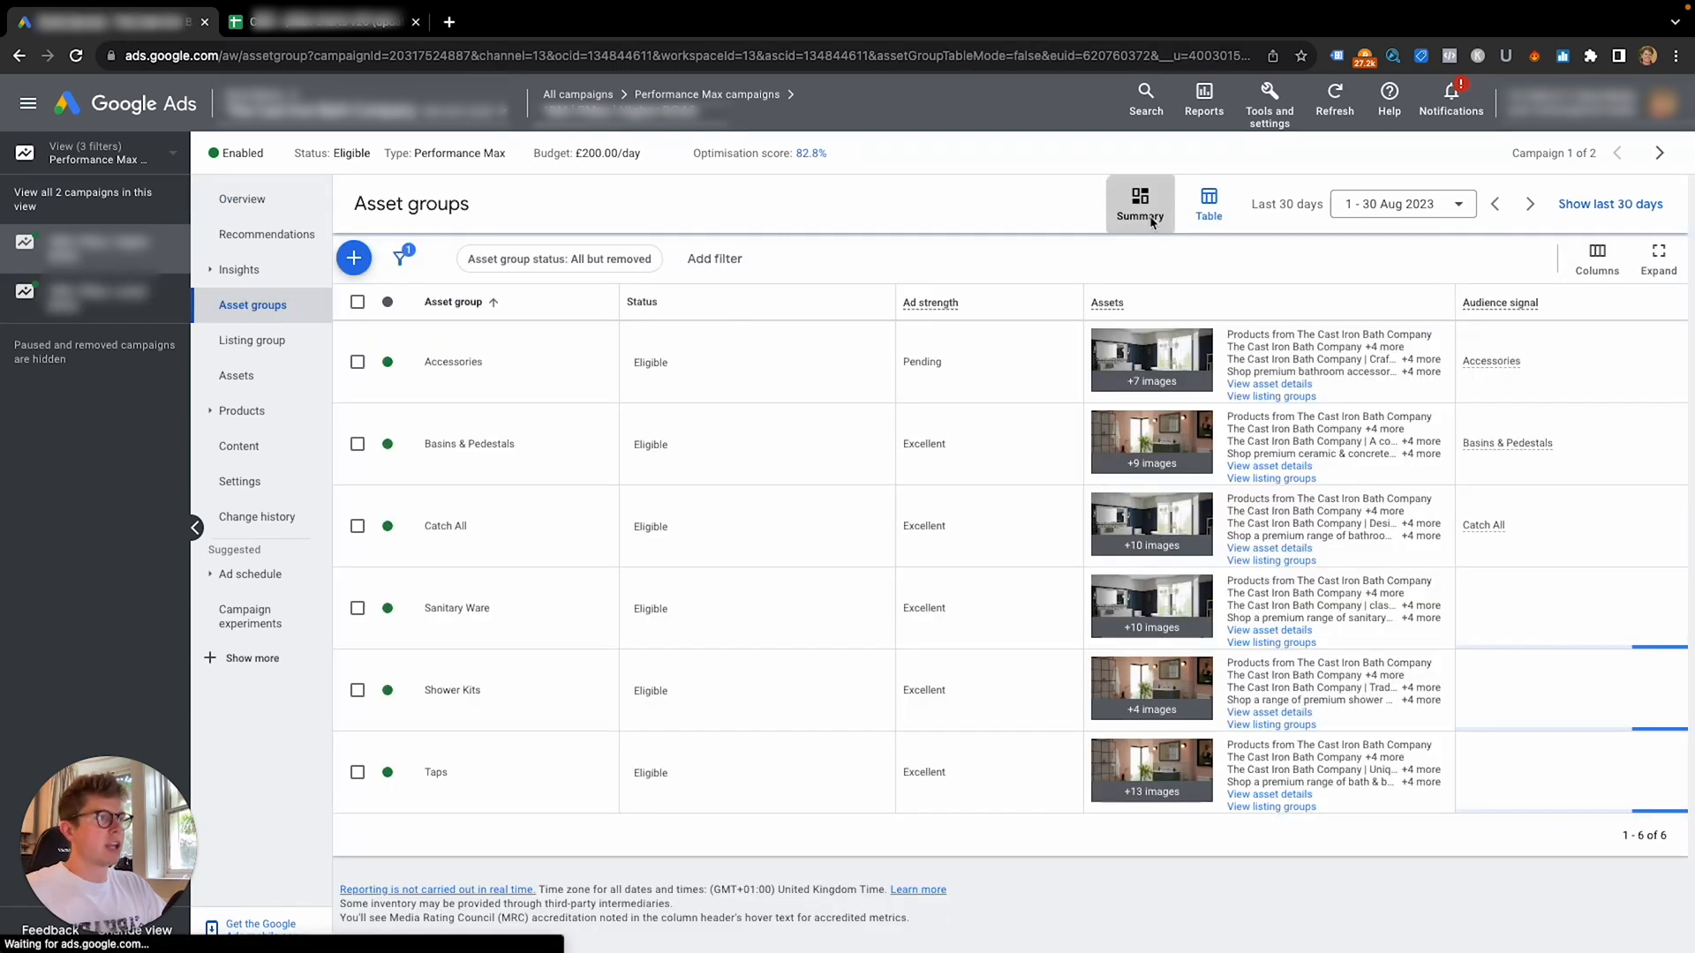
pyautogui.click(1141, 197)
pyautogui.scroll(-3, 894, 468)
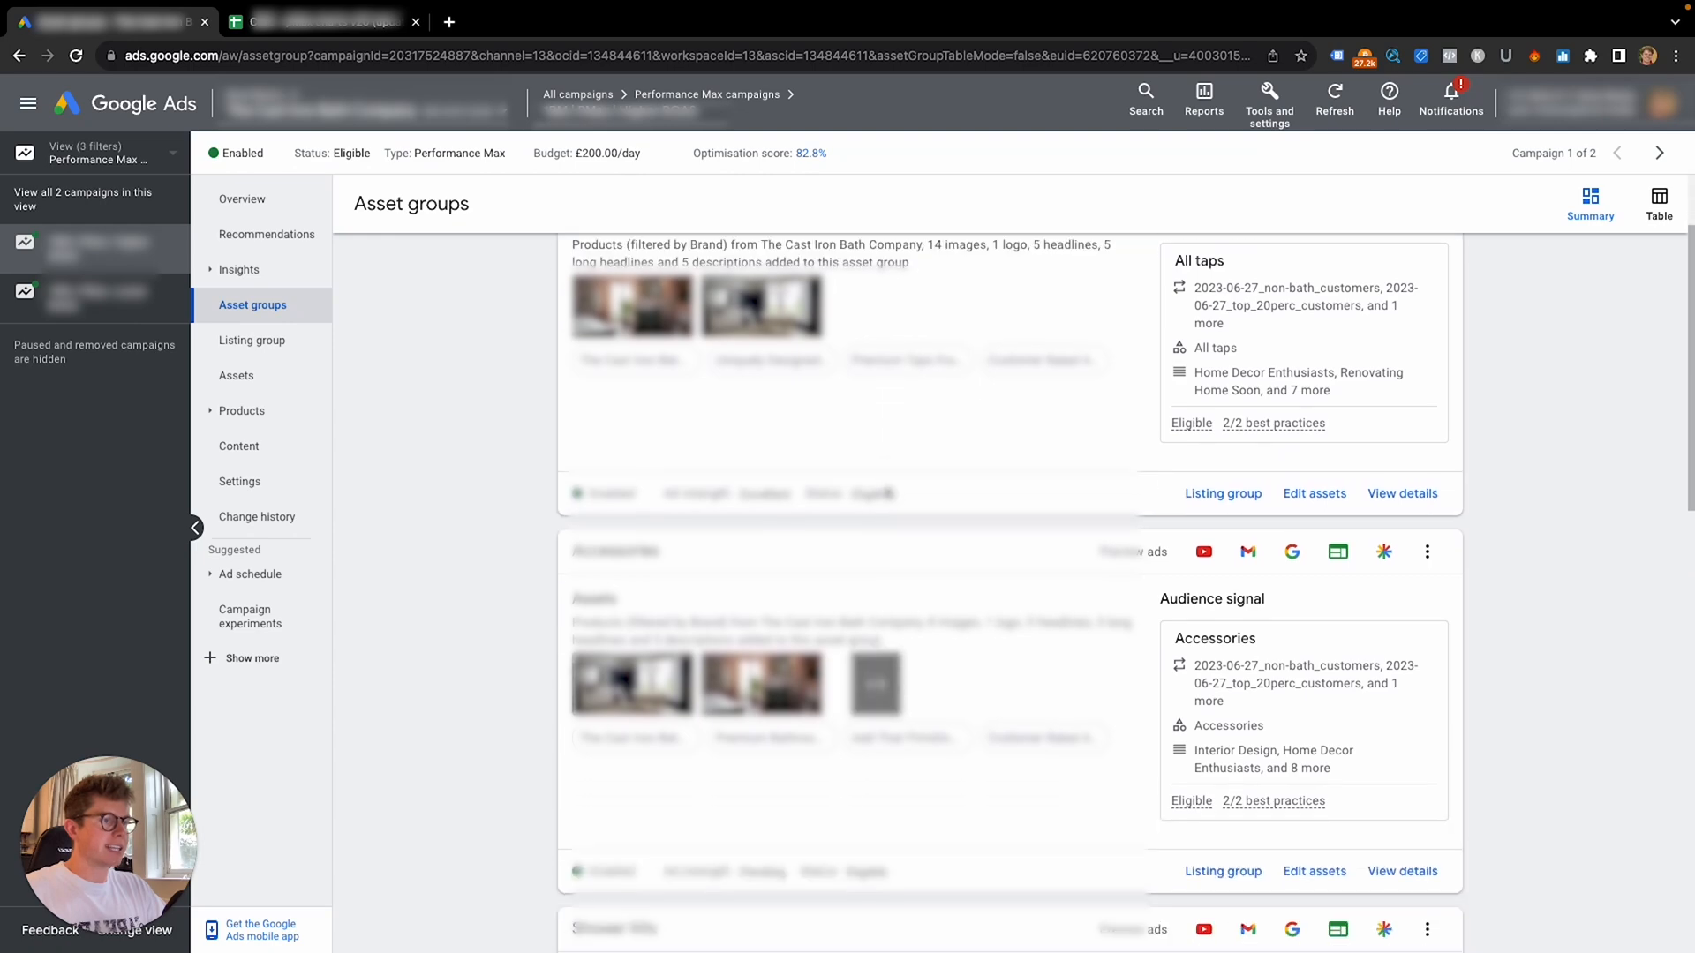
pyautogui.scroll(-3, 892, 469)
pyautogui.scroll(-2, 893, 469)
pyautogui.scroll(-3, 893, 469)
pyautogui.scroll(8, 893, 470)
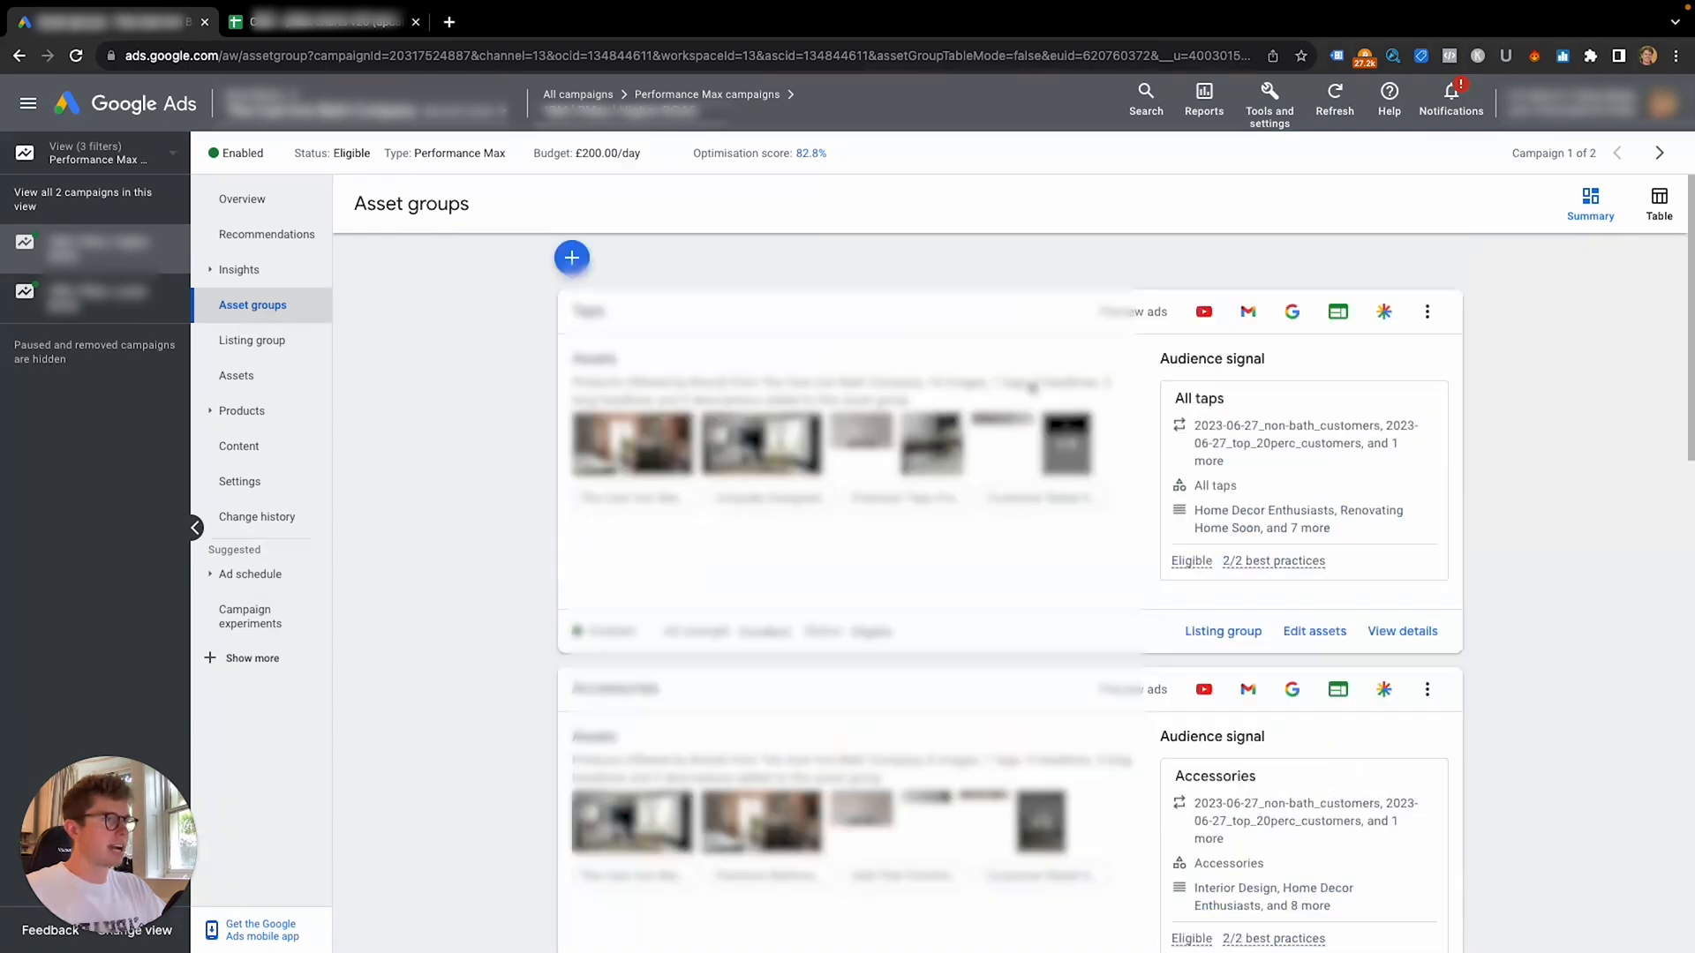
pyautogui.click(1659, 205)
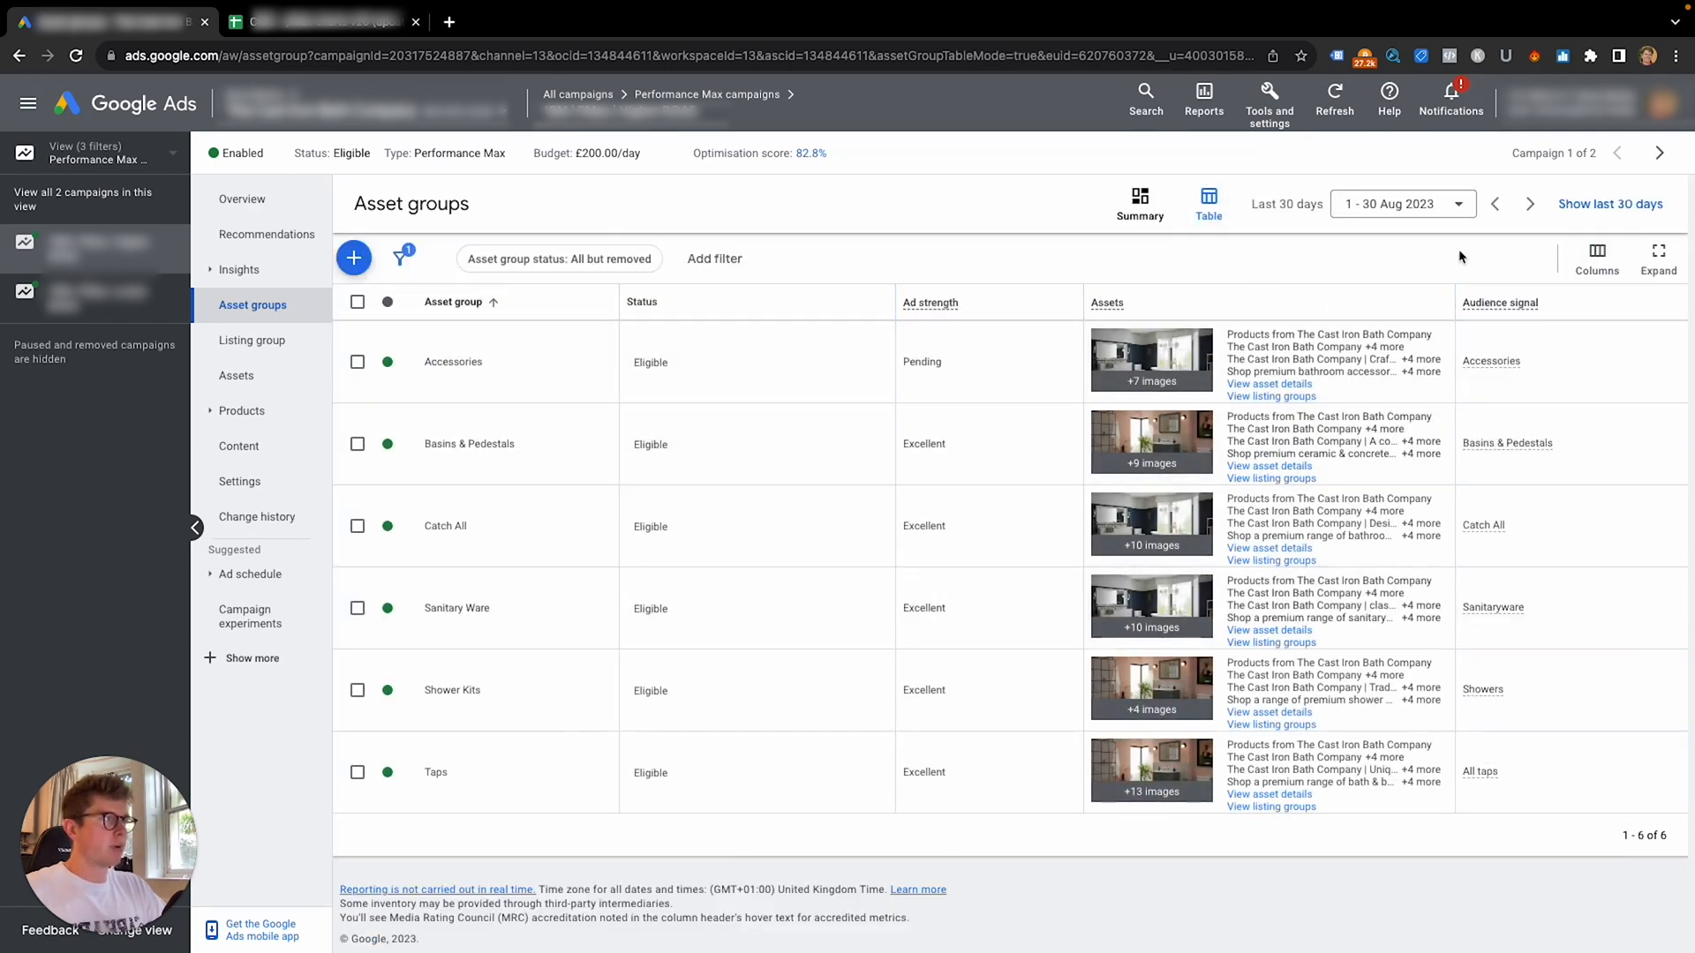
# Step: Apply the saved BM performance column set and rank by Conv. value / cost, highest first
pyautogui.click(1597, 258)
pyautogui.click(1561, 389)
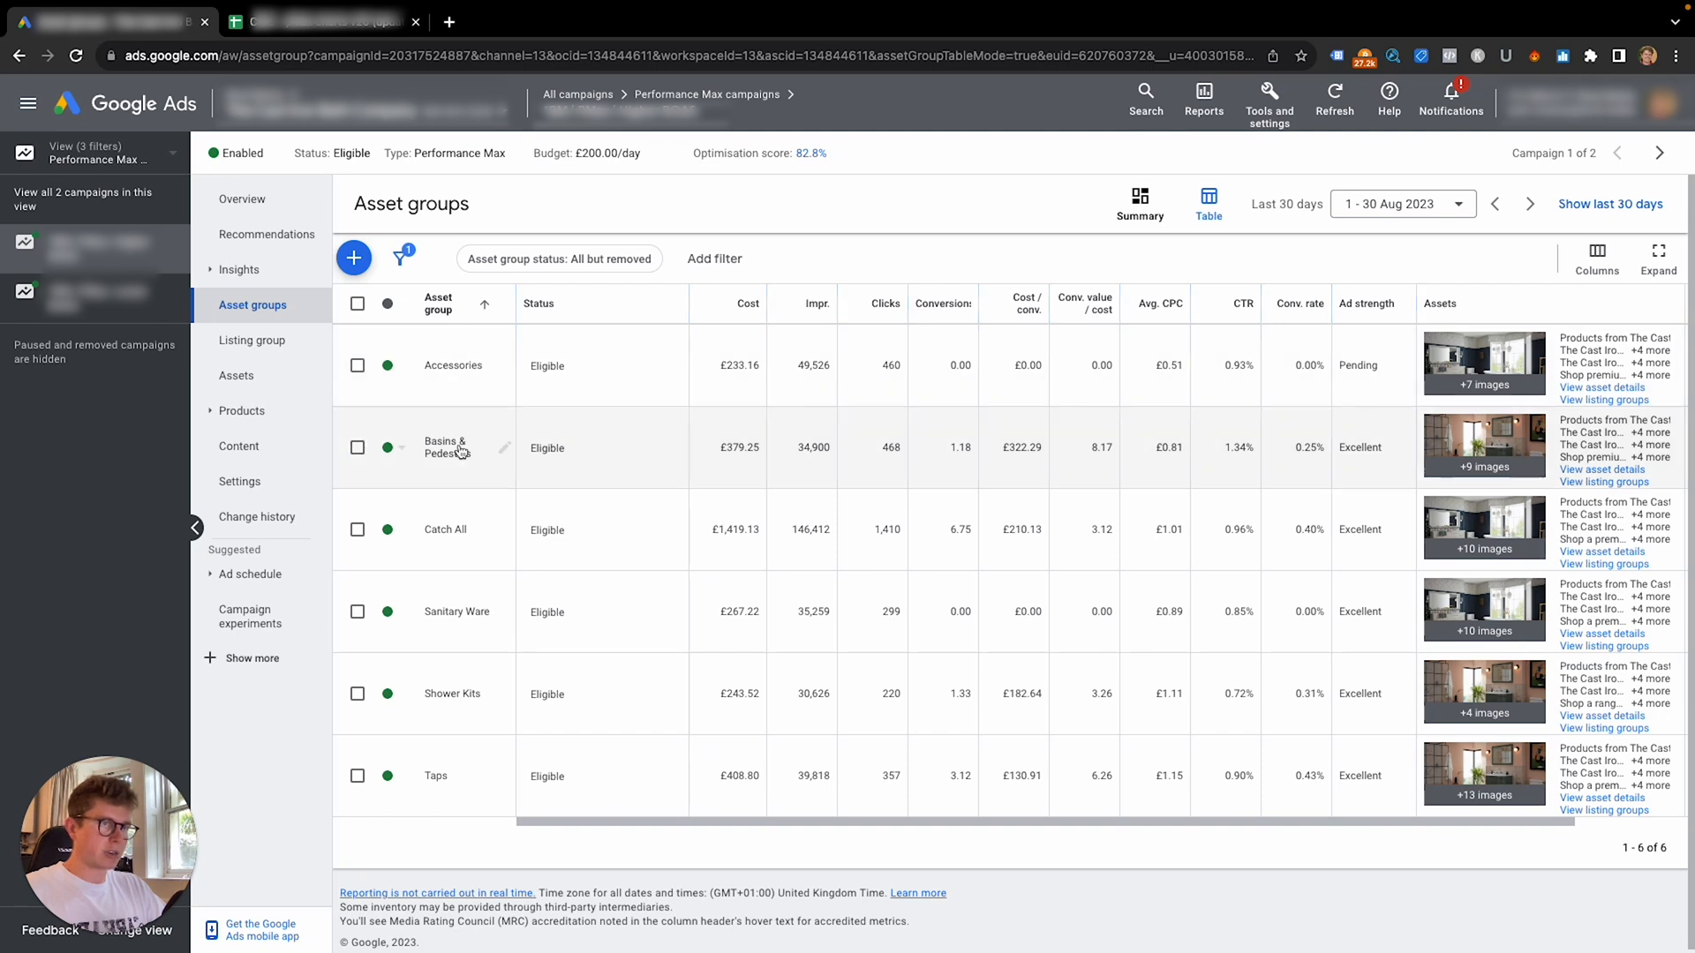
pyautogui.moveTo(858, 447)
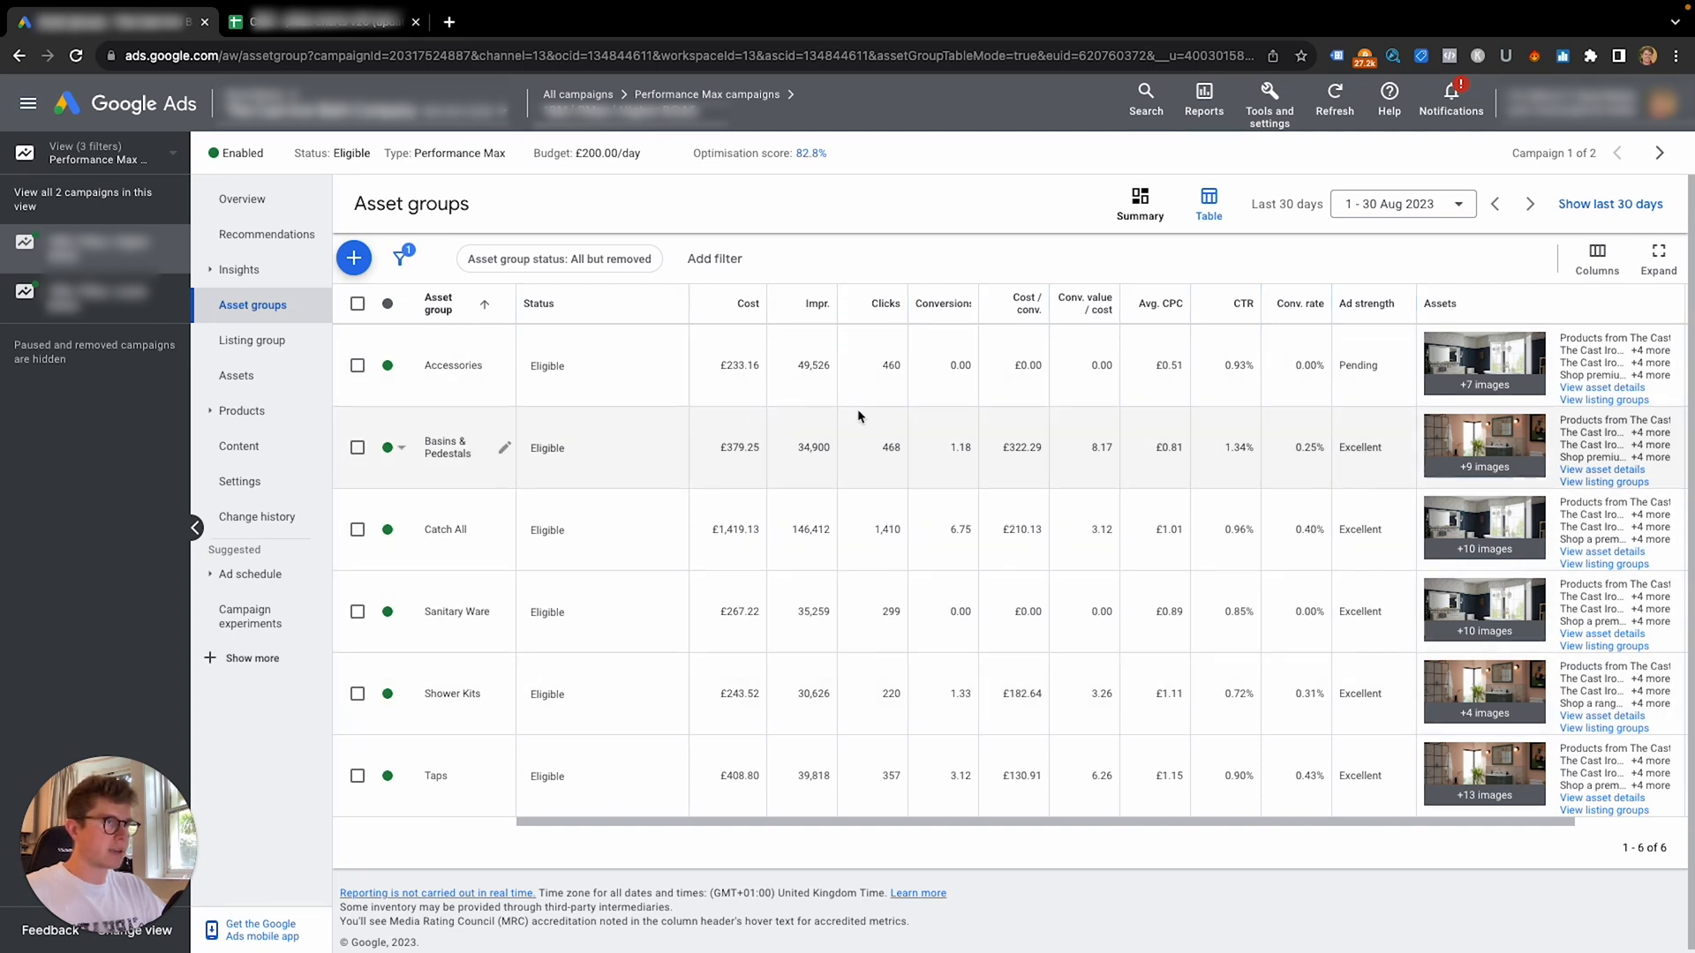
pyautogui.hscroll(3, 1120, 399)
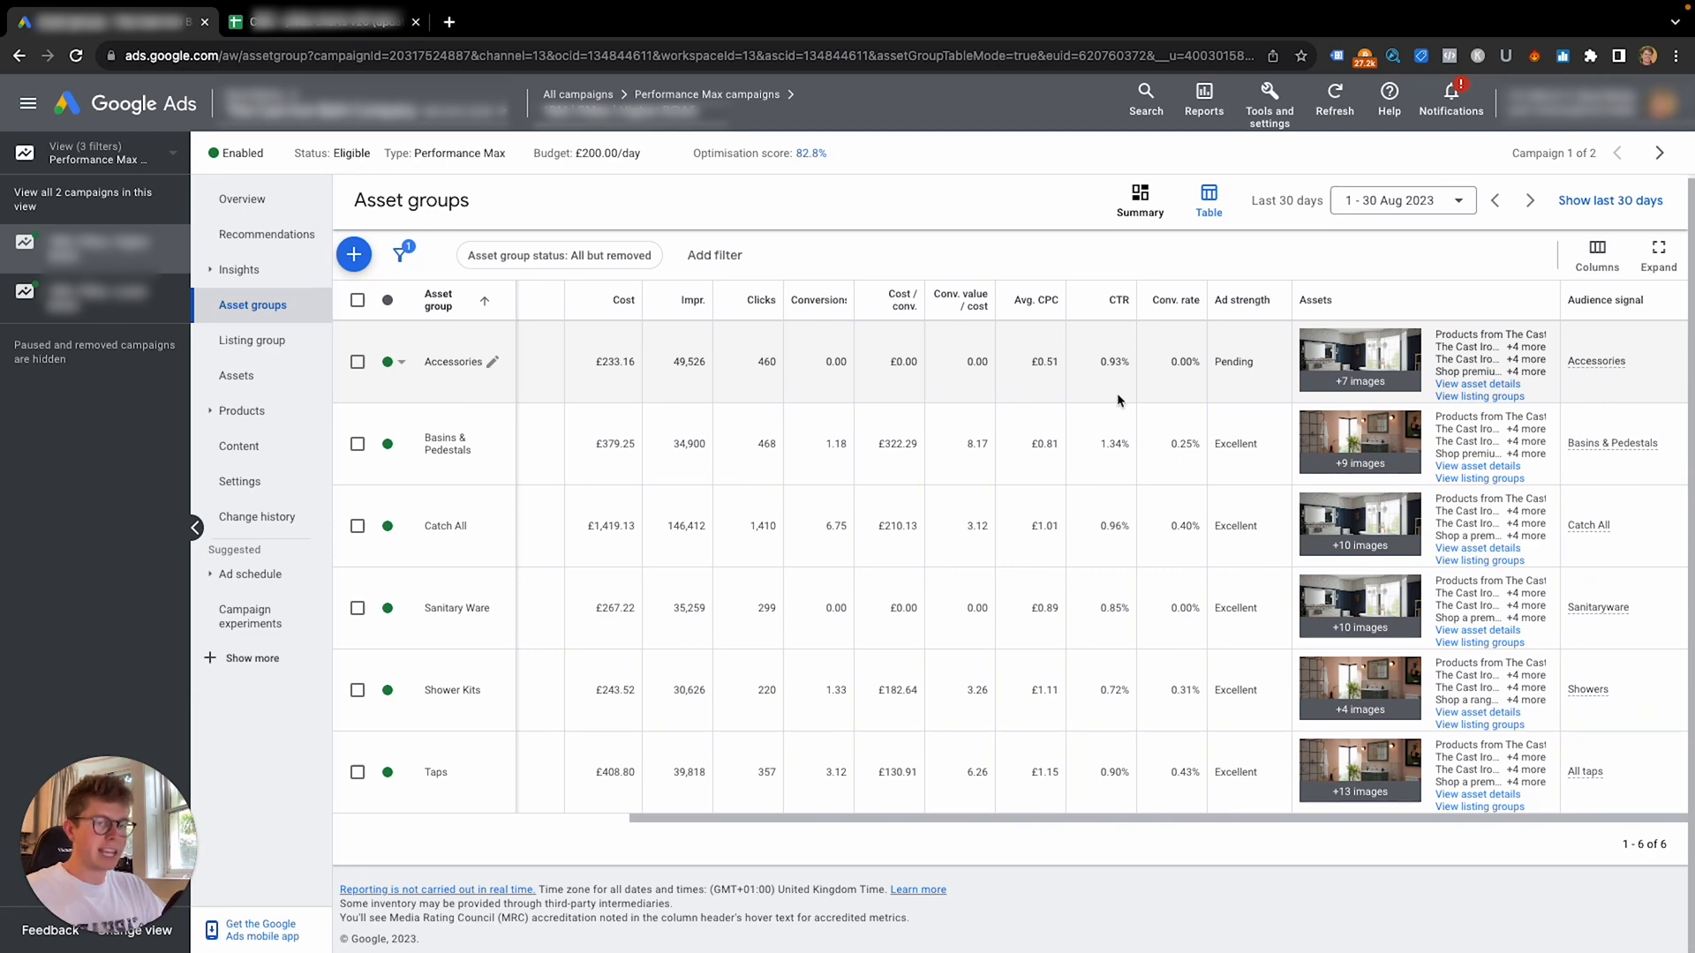
pyautogui.hscroll(-3, 1089, 405)
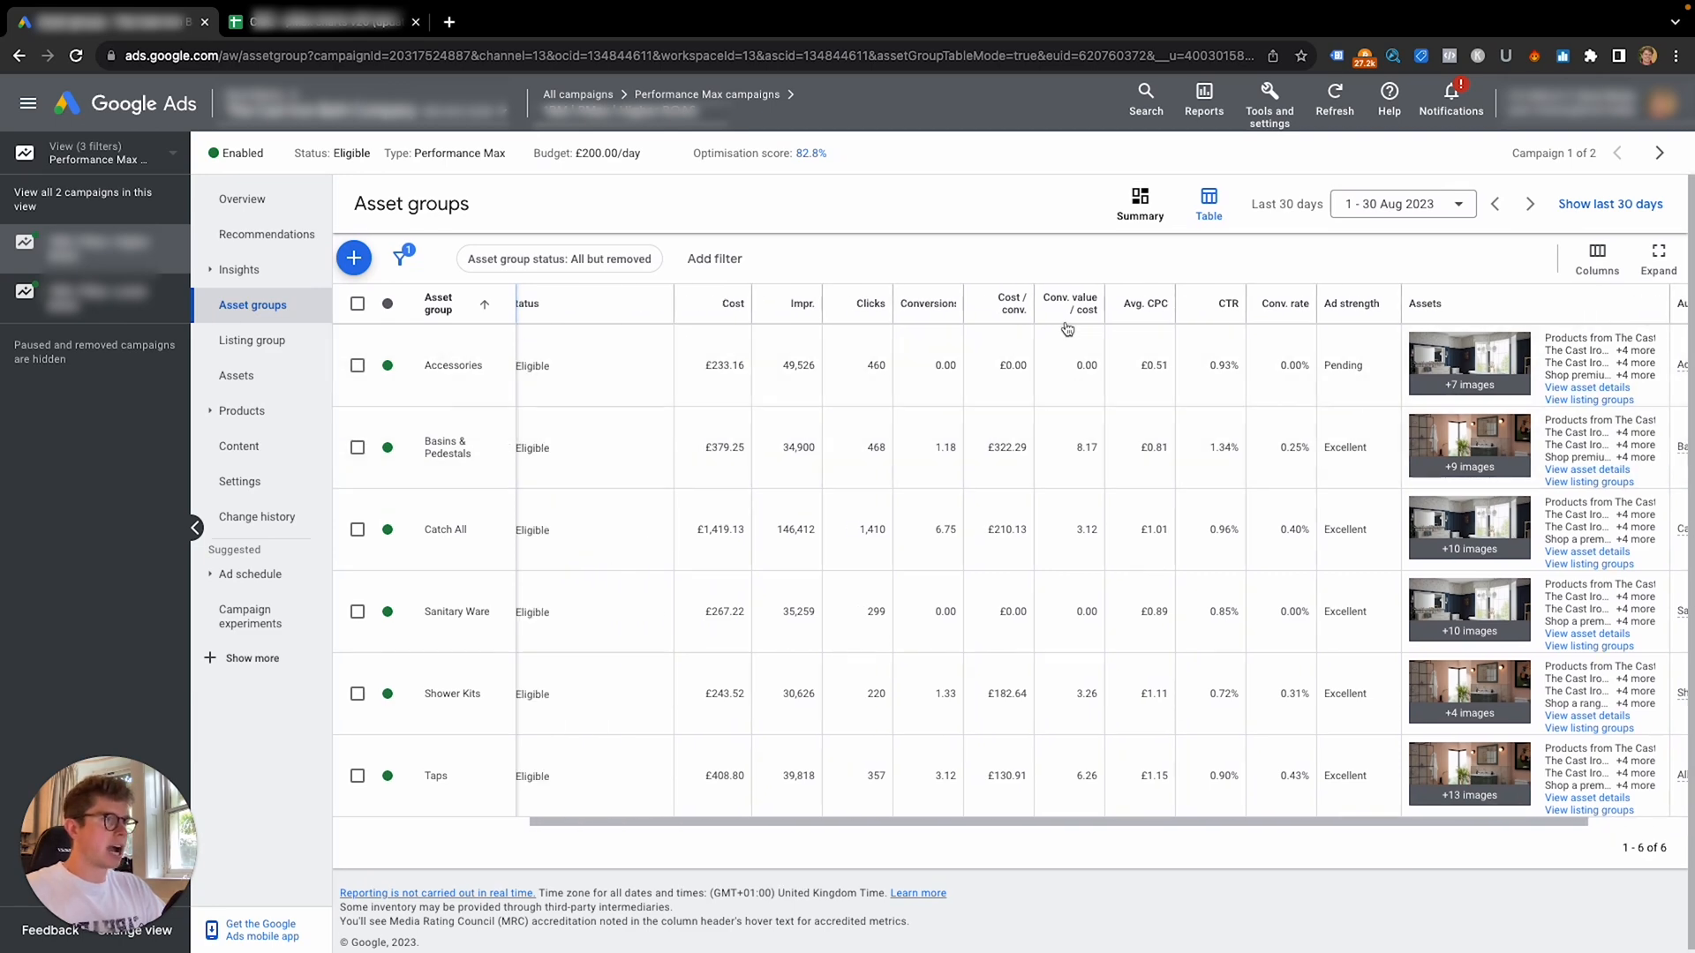
pyautogui.click(1071, 308)
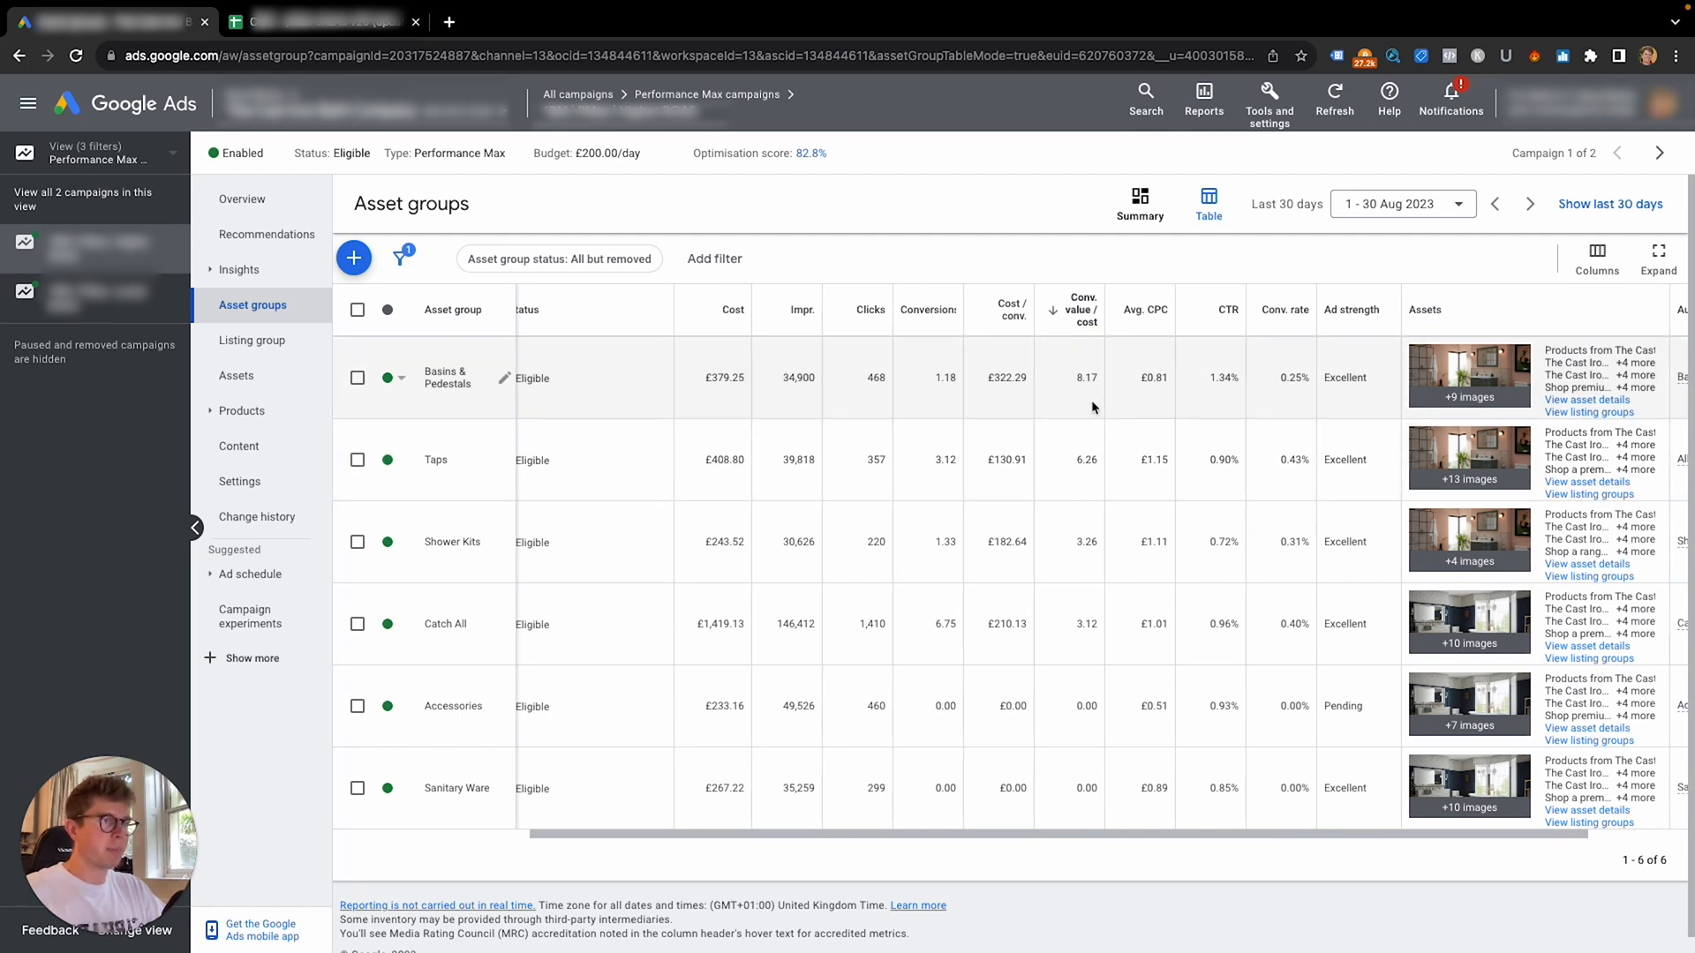
pyautogui.hscroll(-1, 1091, 400)
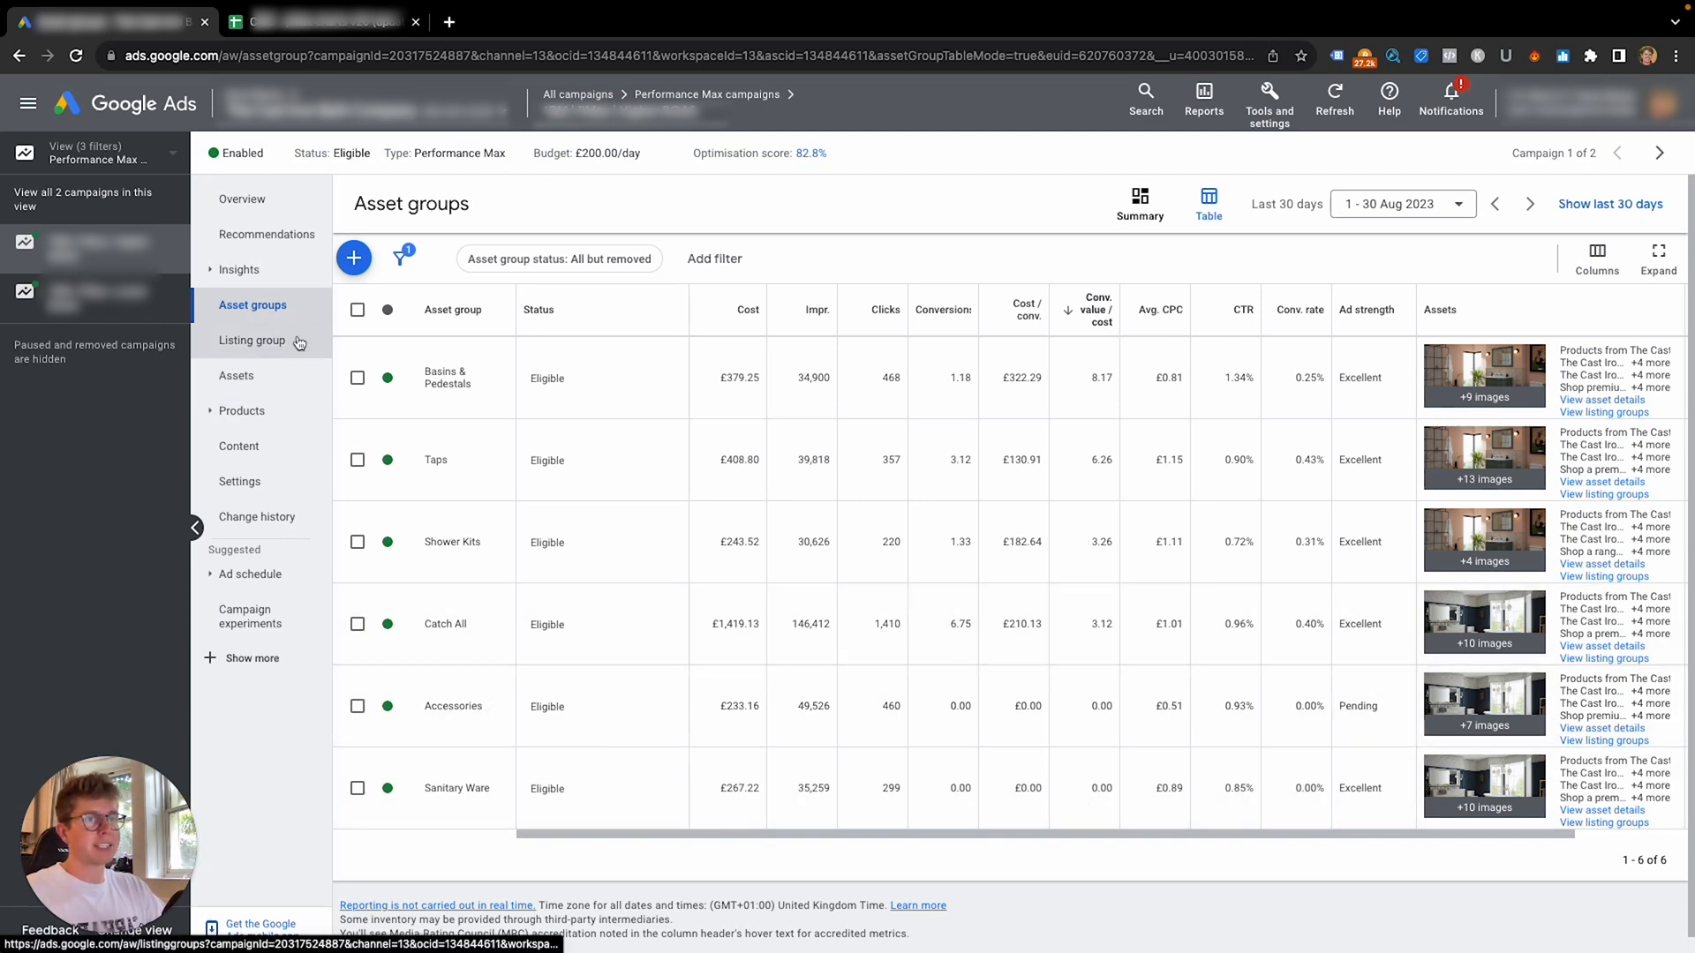
# Step: Show listing group performance by asset group, checking the column sets without changing them
pyautogui.click(251, 340)
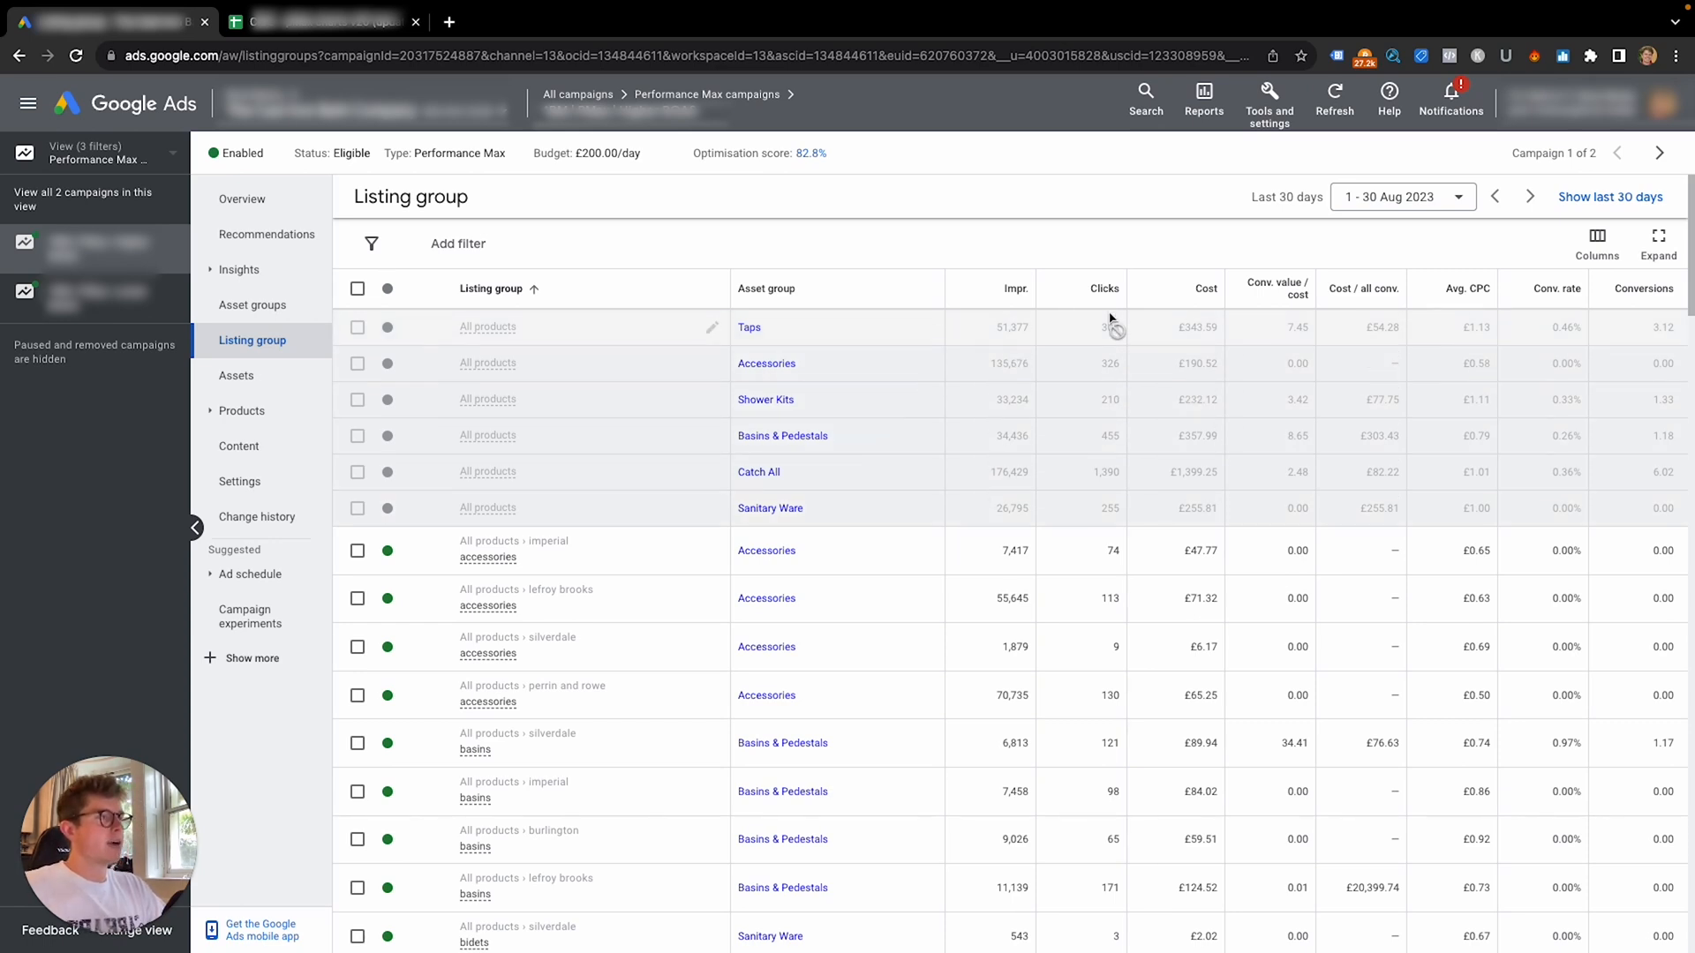
pyautogui.click(1597, 247)
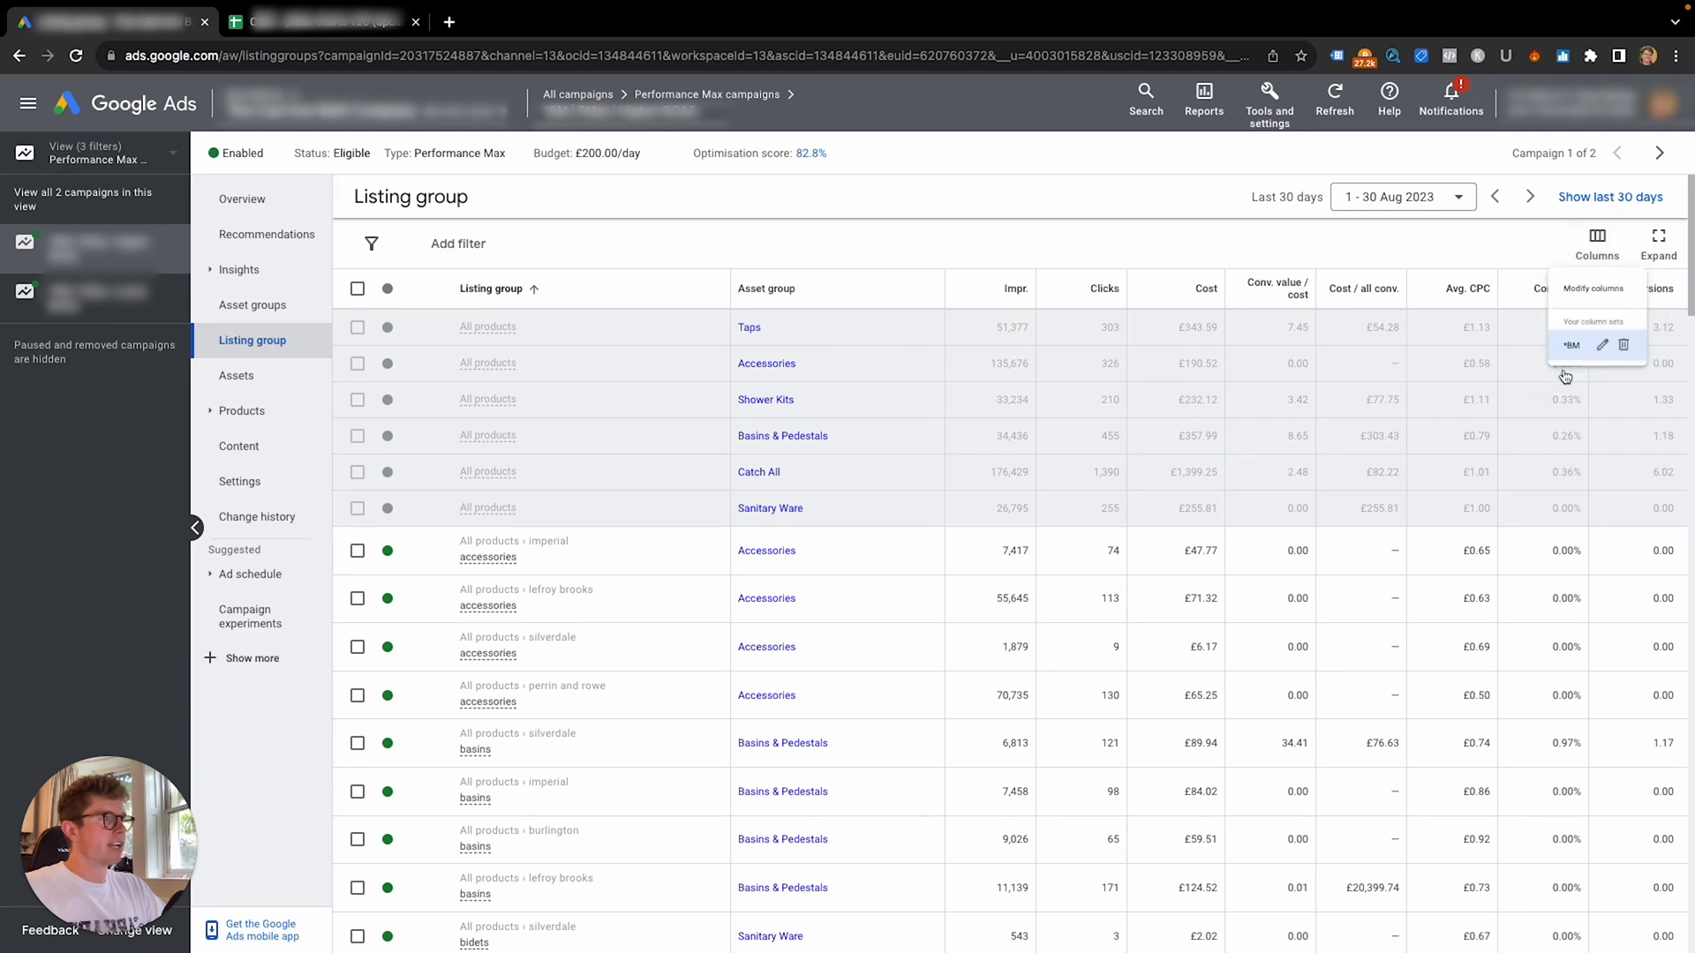
pyautogui.click(1562, 374)
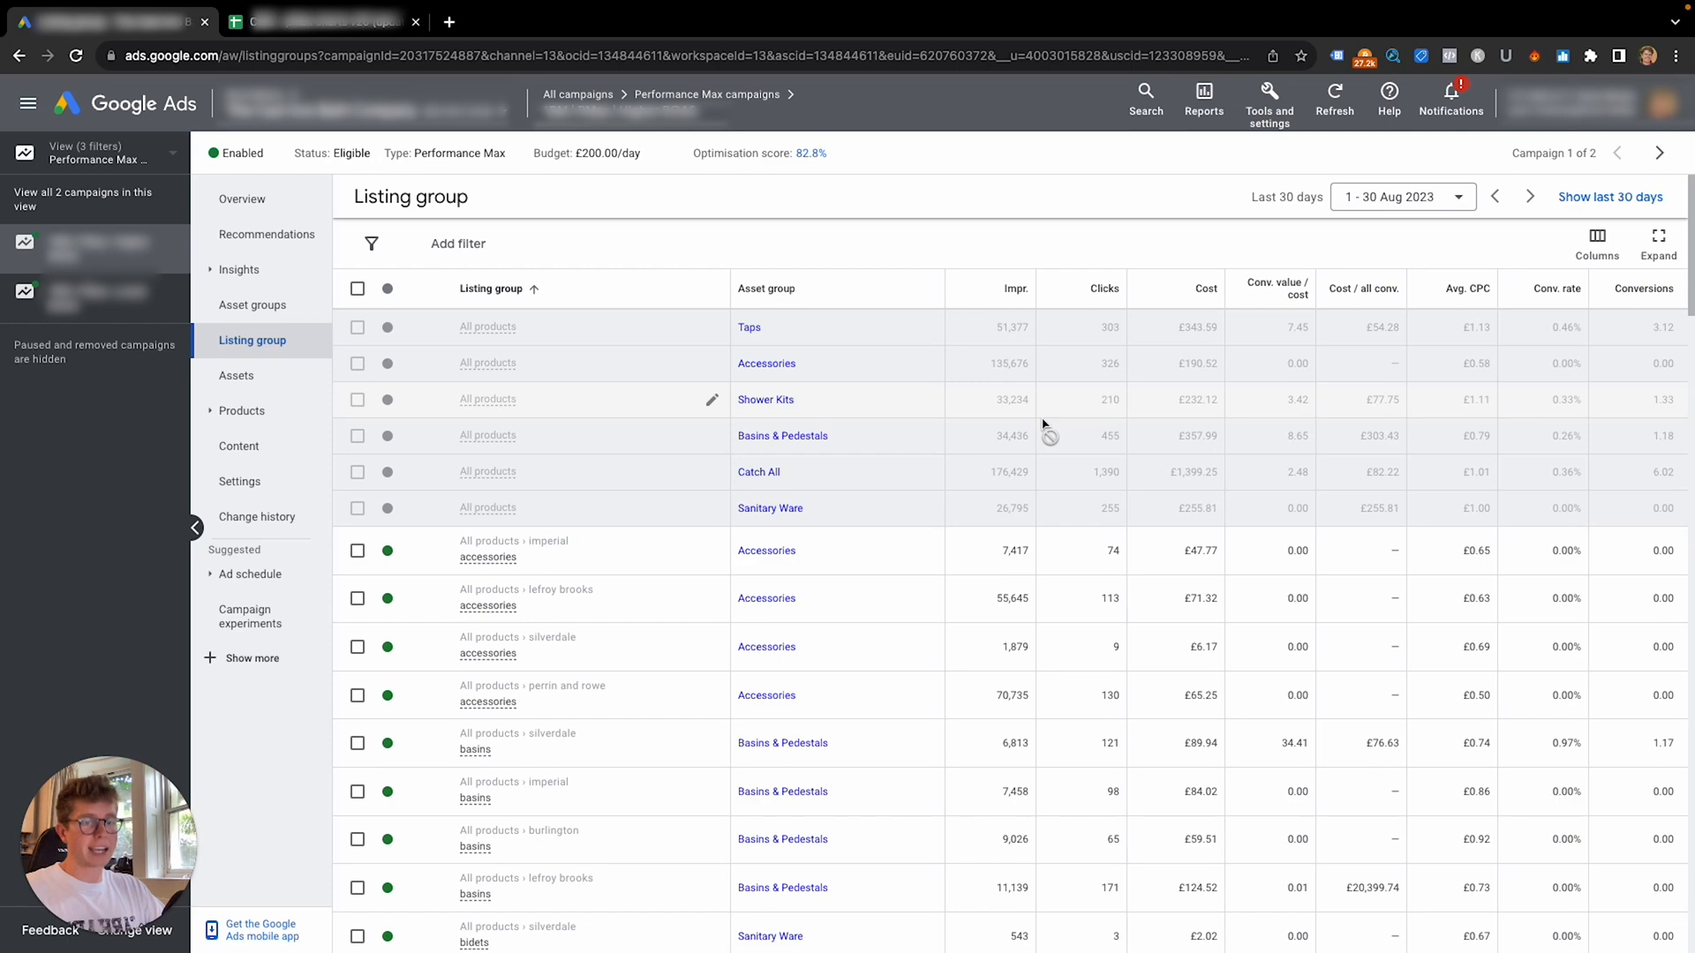
# Step: Review the Campaigns sheet's Total Cost, Conv and Conv Value columns for both campaigns
pyautogui.click(342, 21)
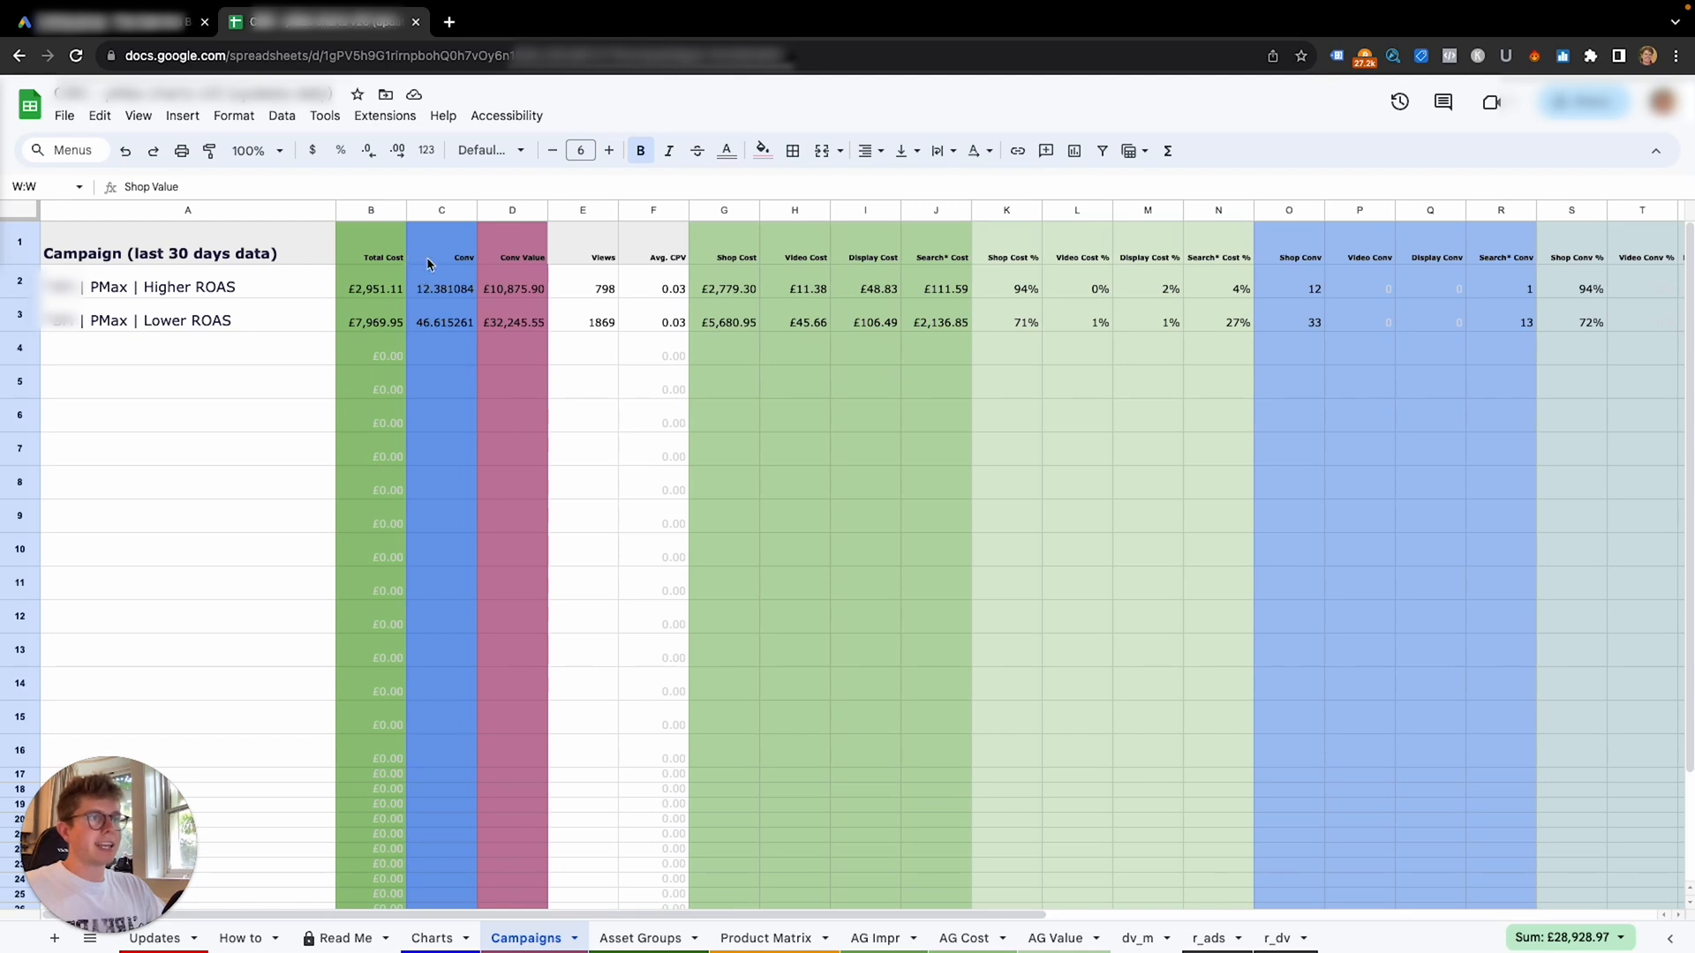
pyautogui.click(370, 211)
pyautogui.click(442, 211)
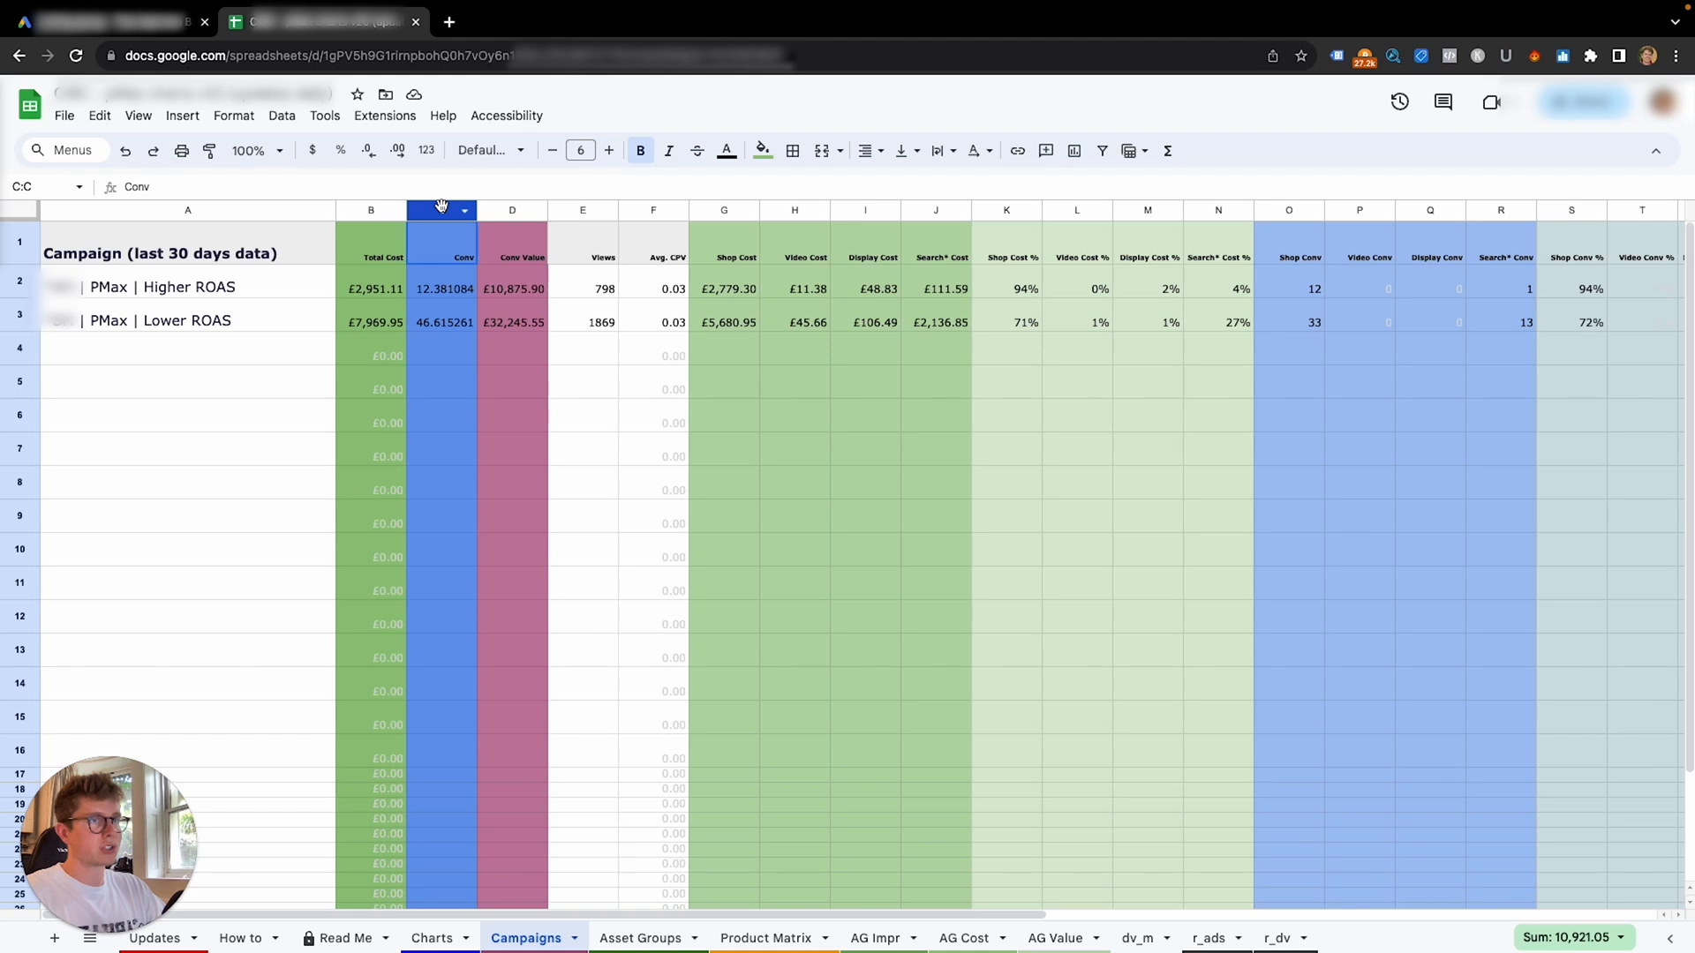
pyautogui.click(512, 210)
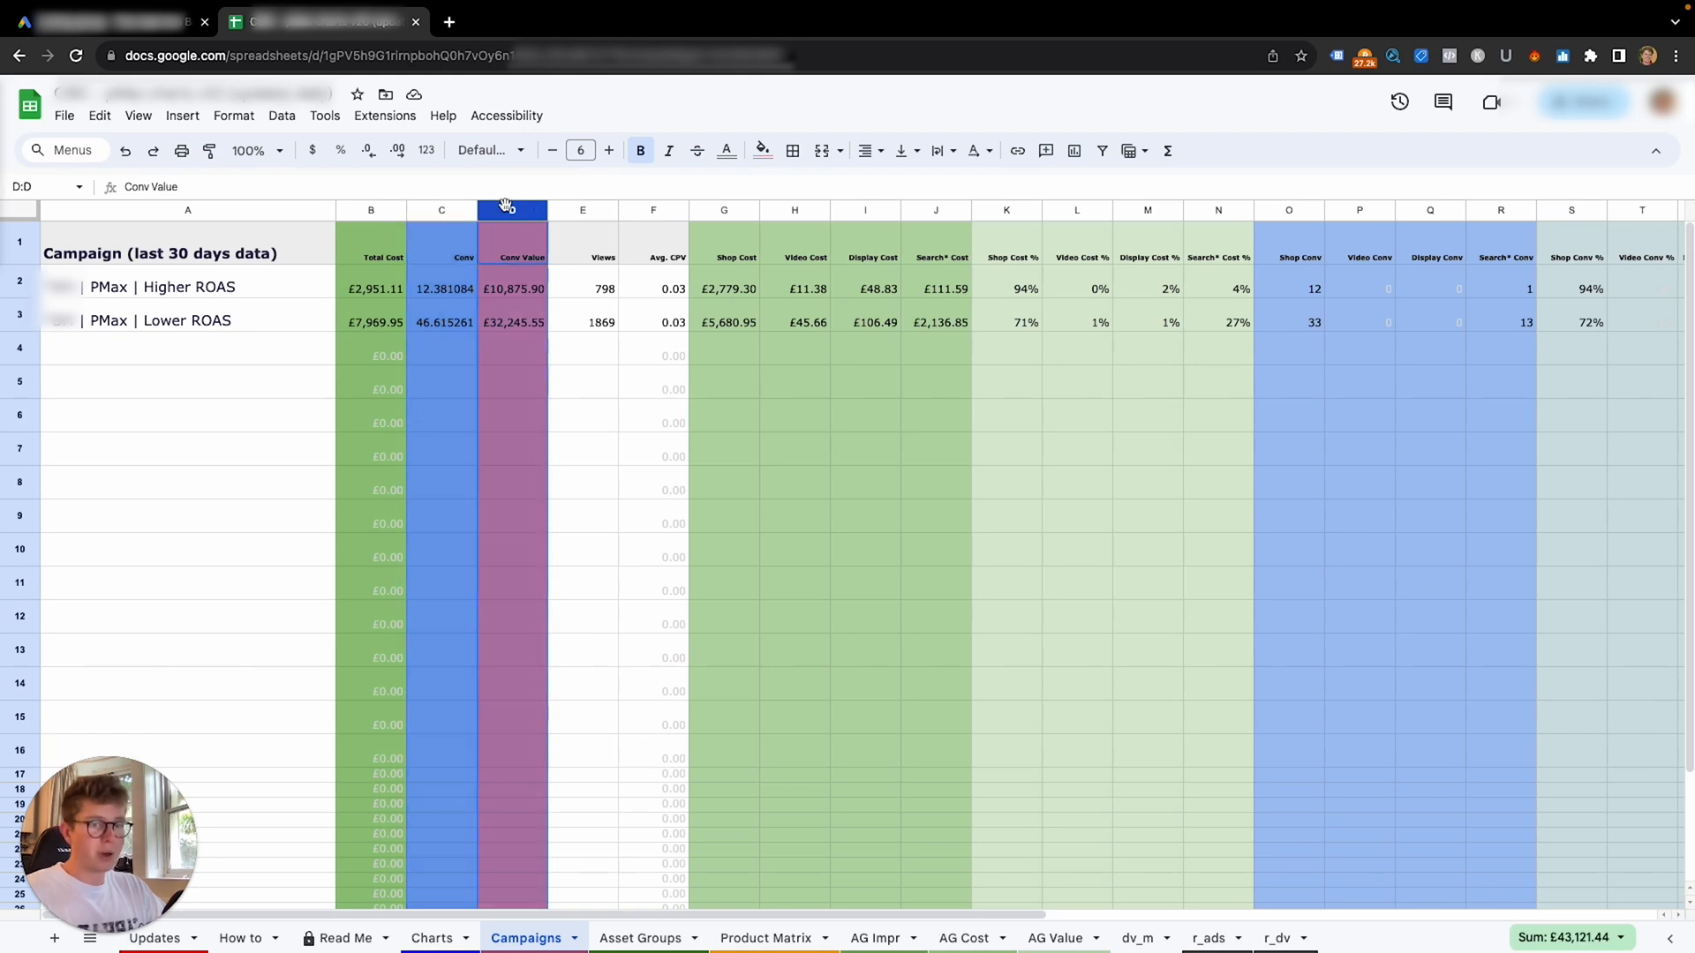
# Step: Review the channel split columns: Shop, Video, Display and Search* Cost
pyautogui.click(724, 211)
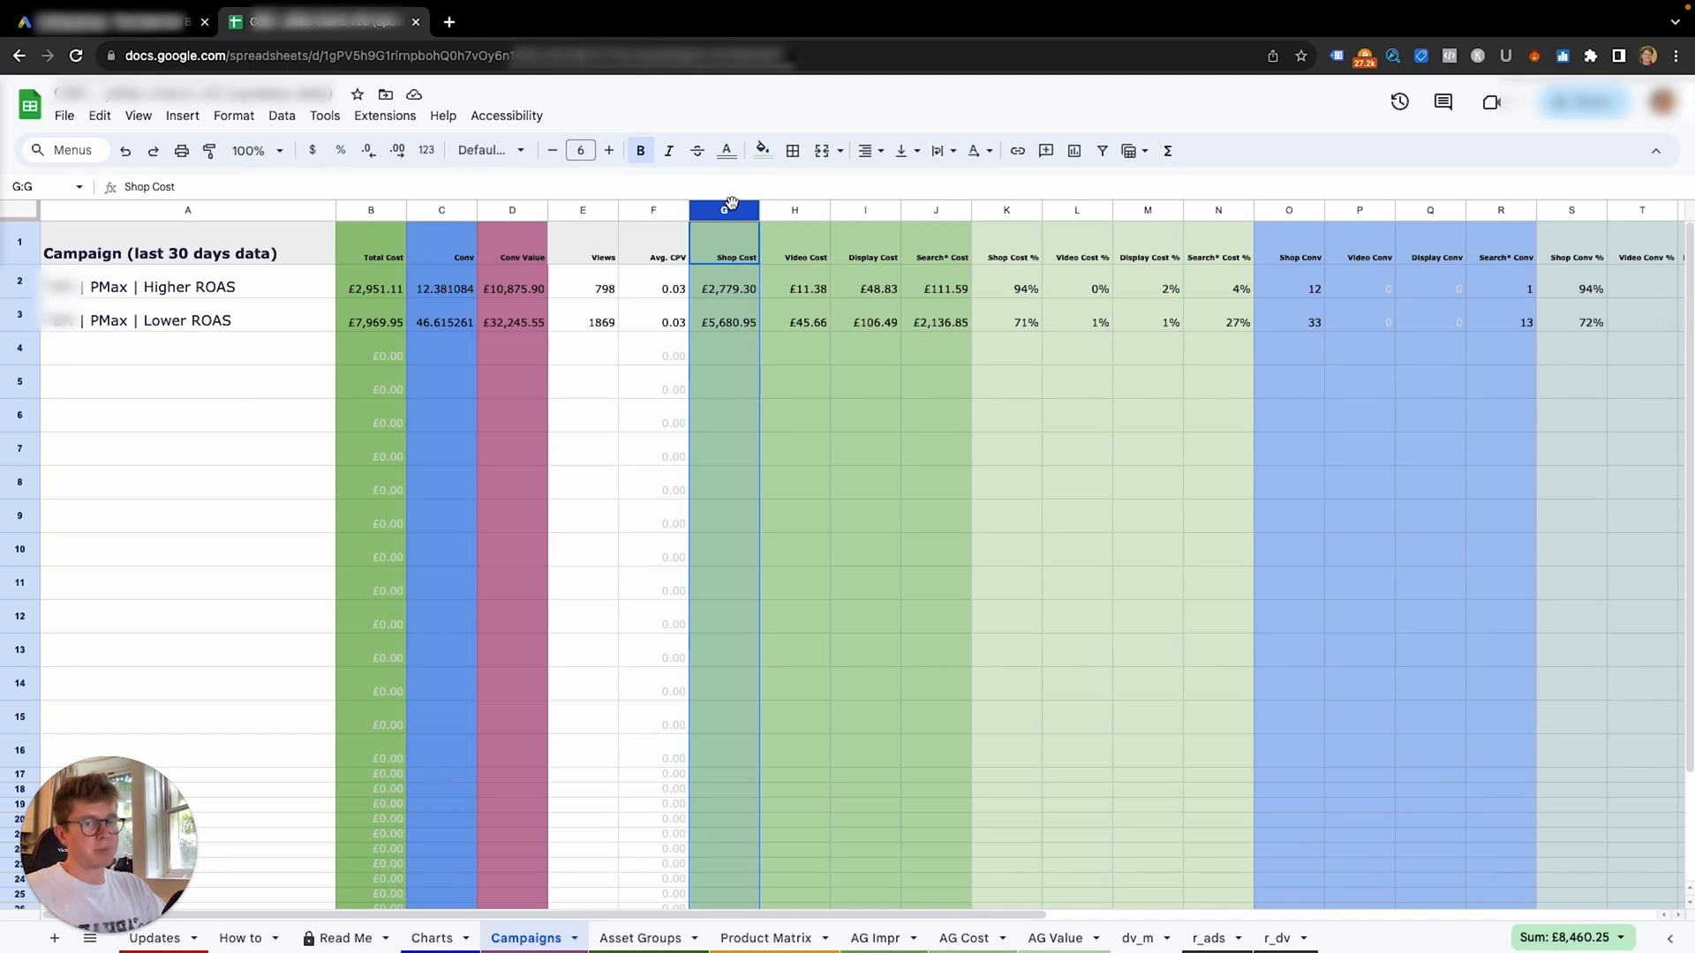
pyautogui.click(796, 209)
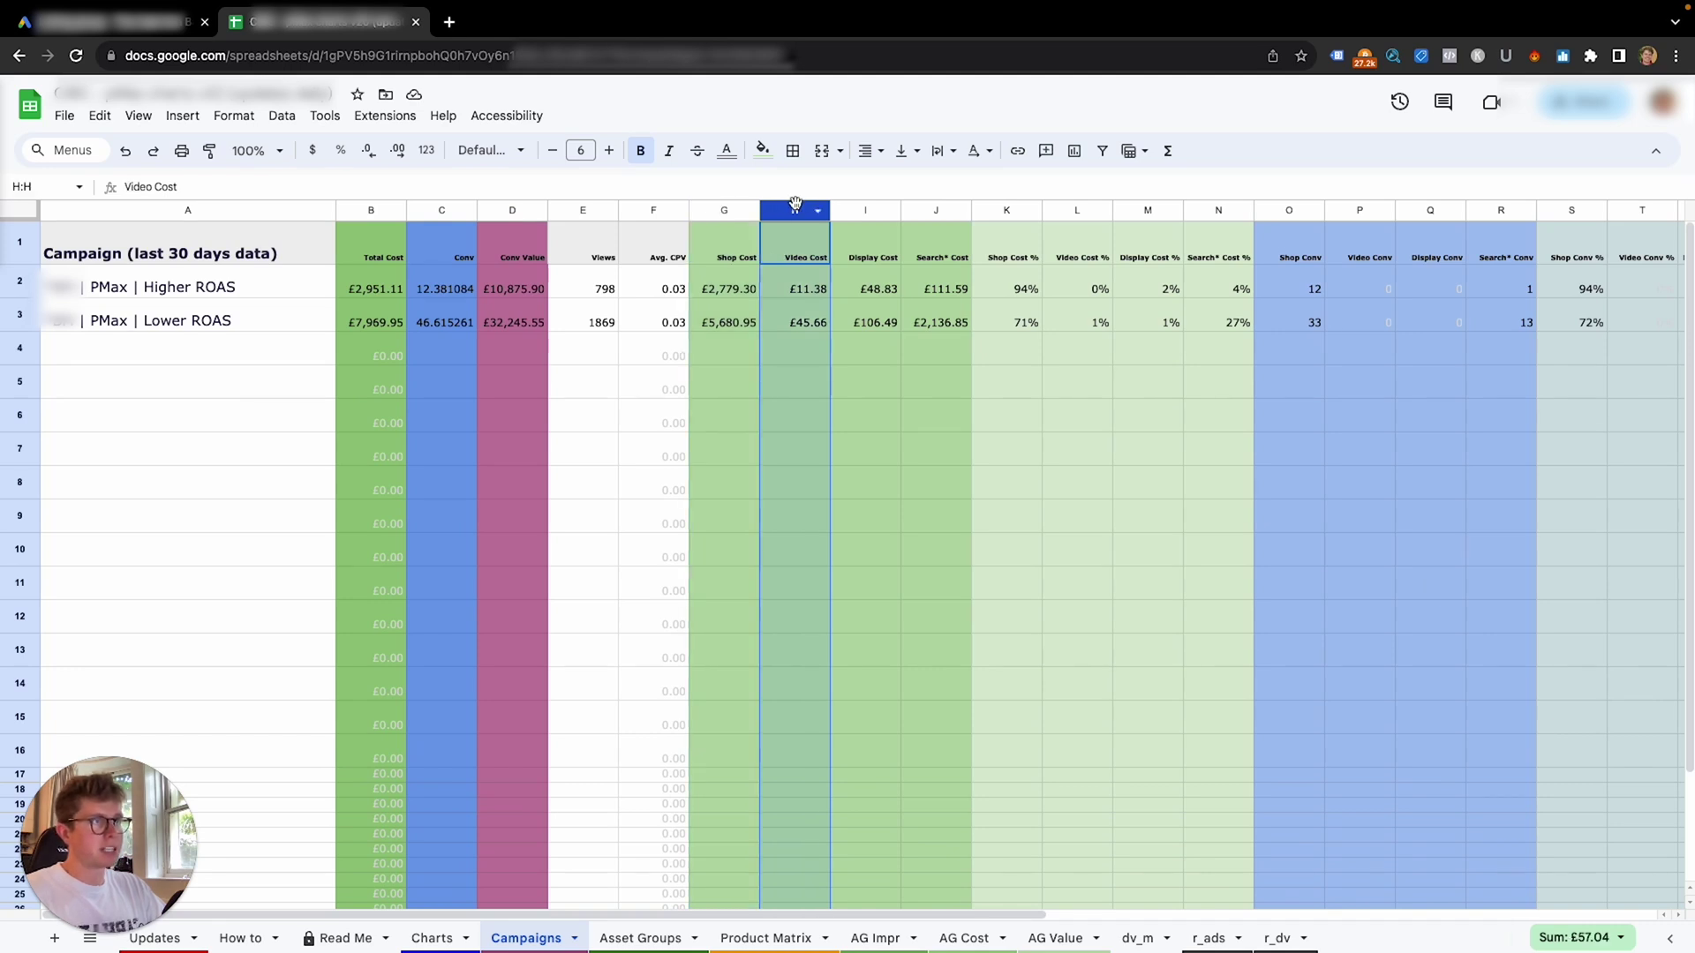
pyautogui.click(867, 210)
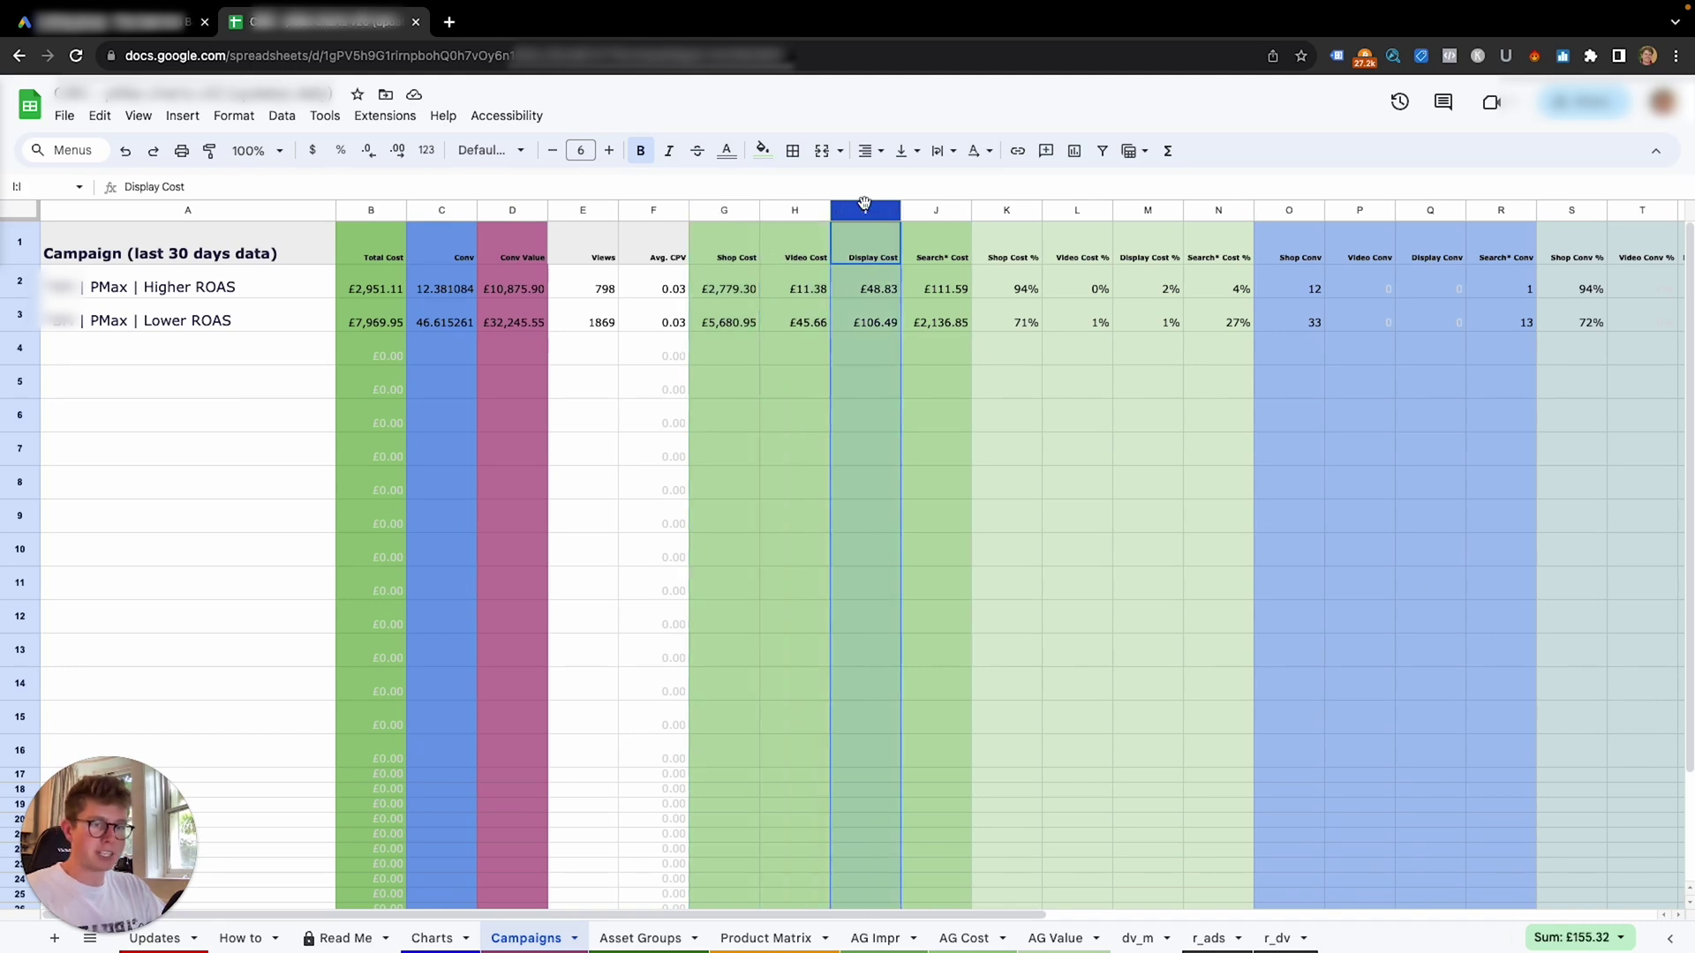
pyautogui.click(937, 209)
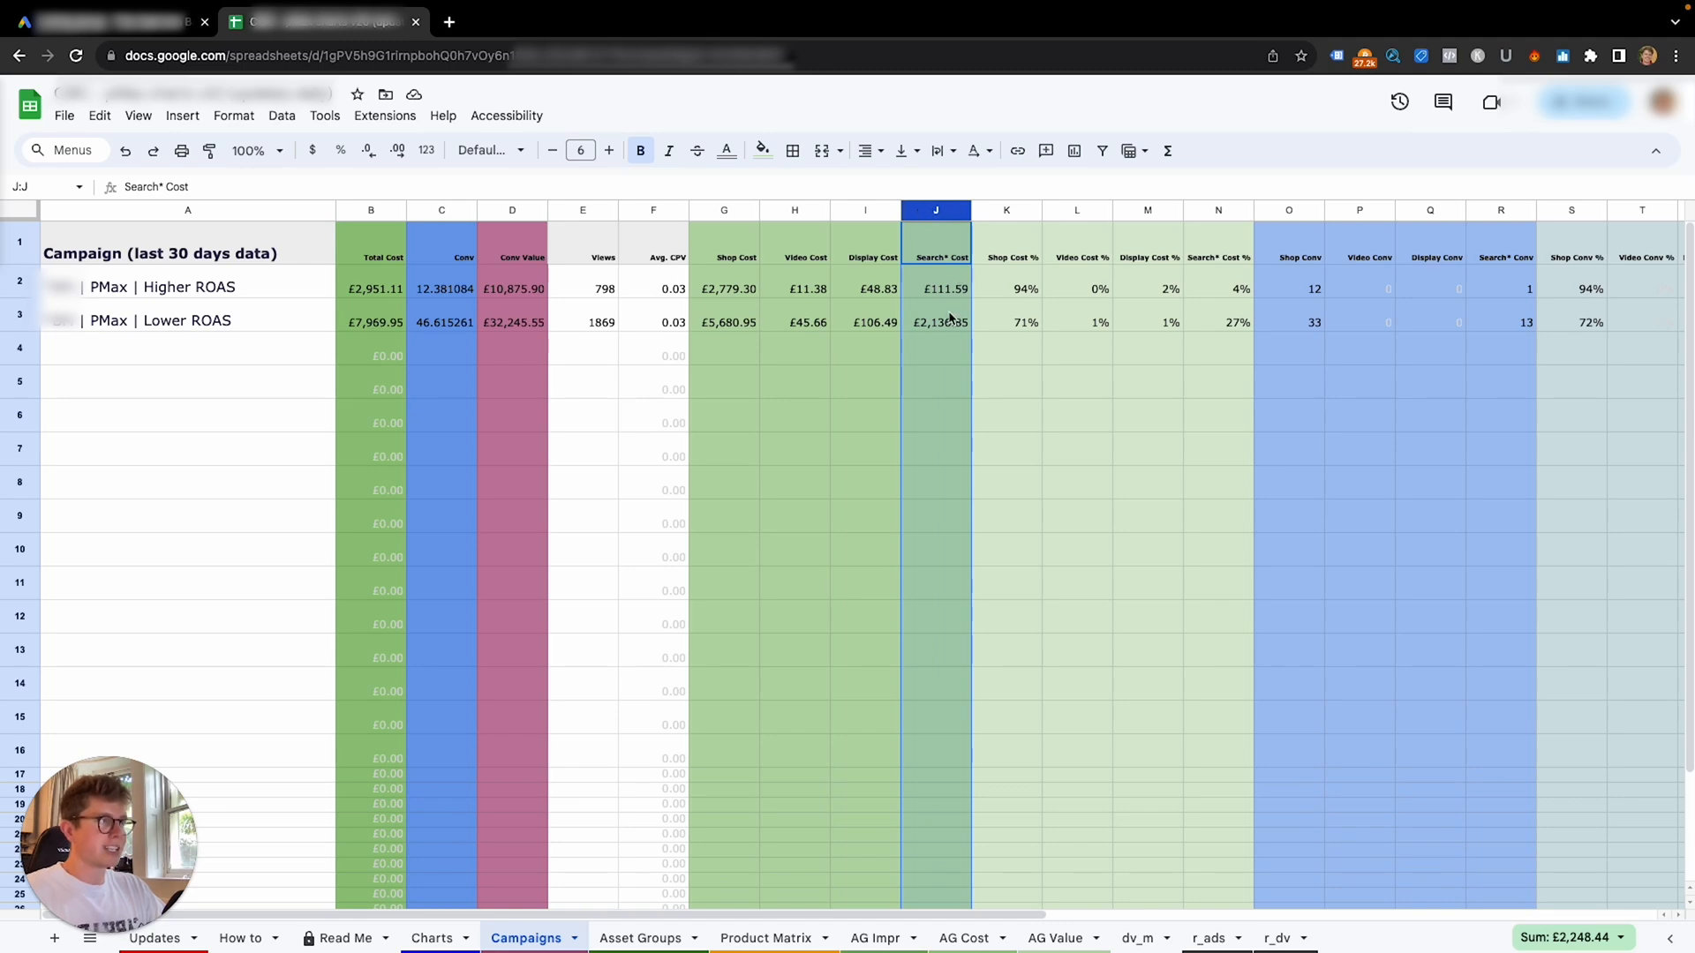
pyautogui.hscroll(4, 948, 319)
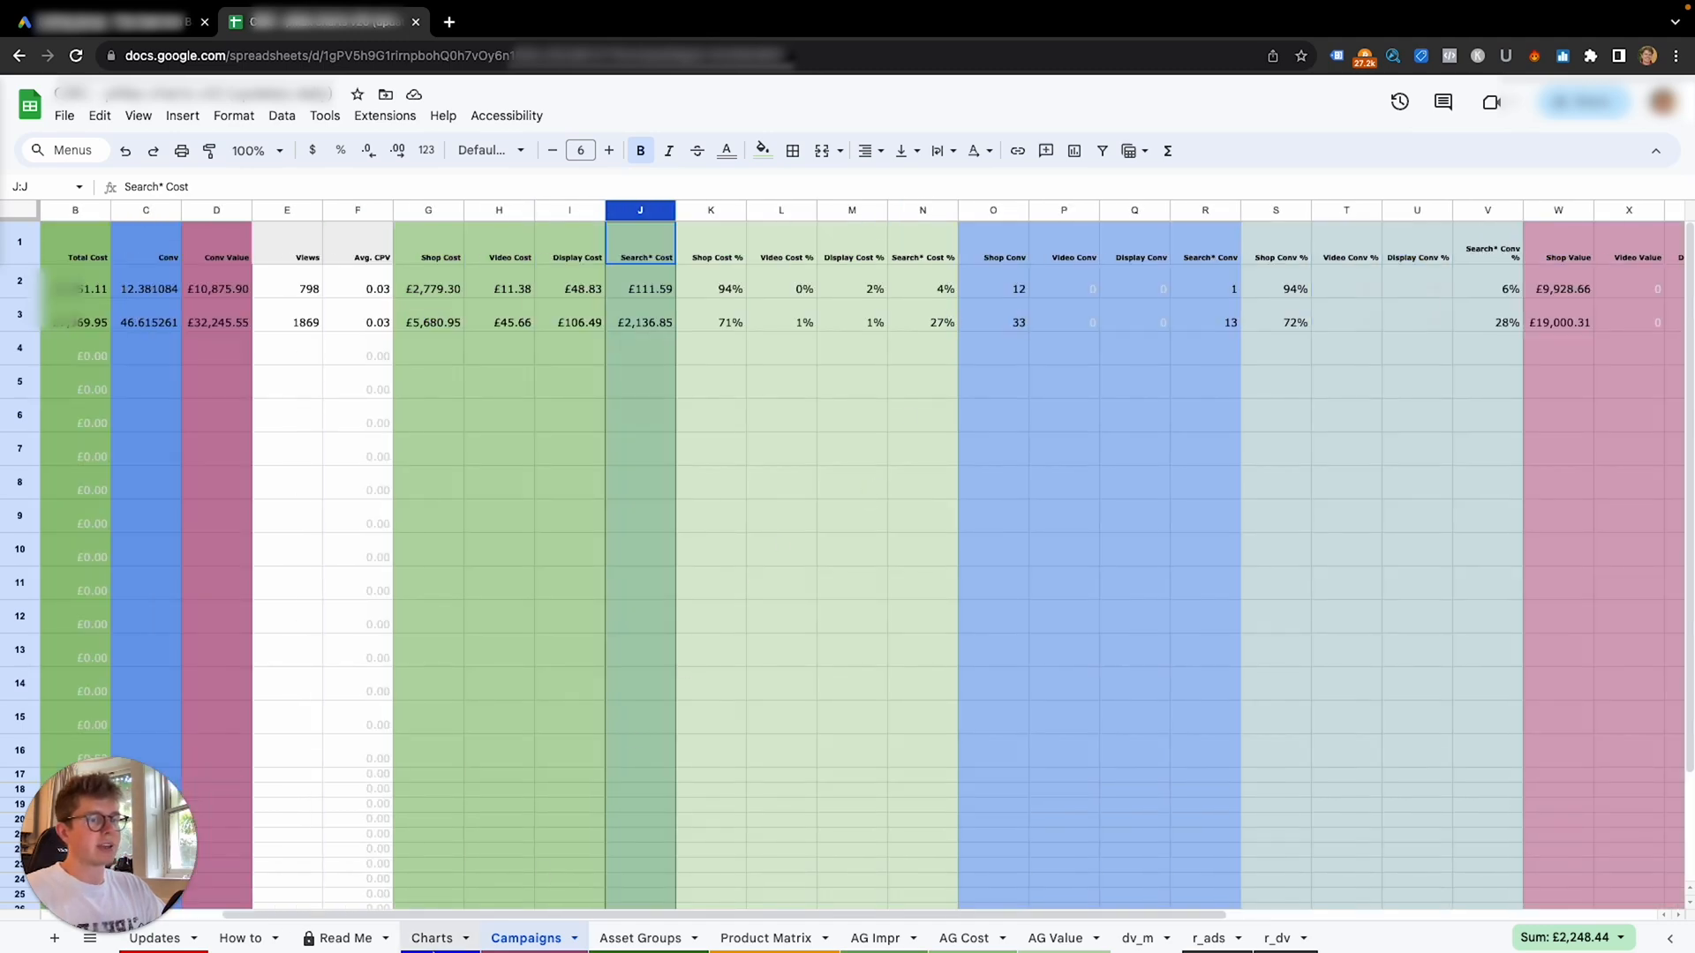
# Step: Review the Charts sheet's channel spend bars, then the Asset Groups pivot of ROAS and CPA per asset group
pyautogui.click(432, 938)
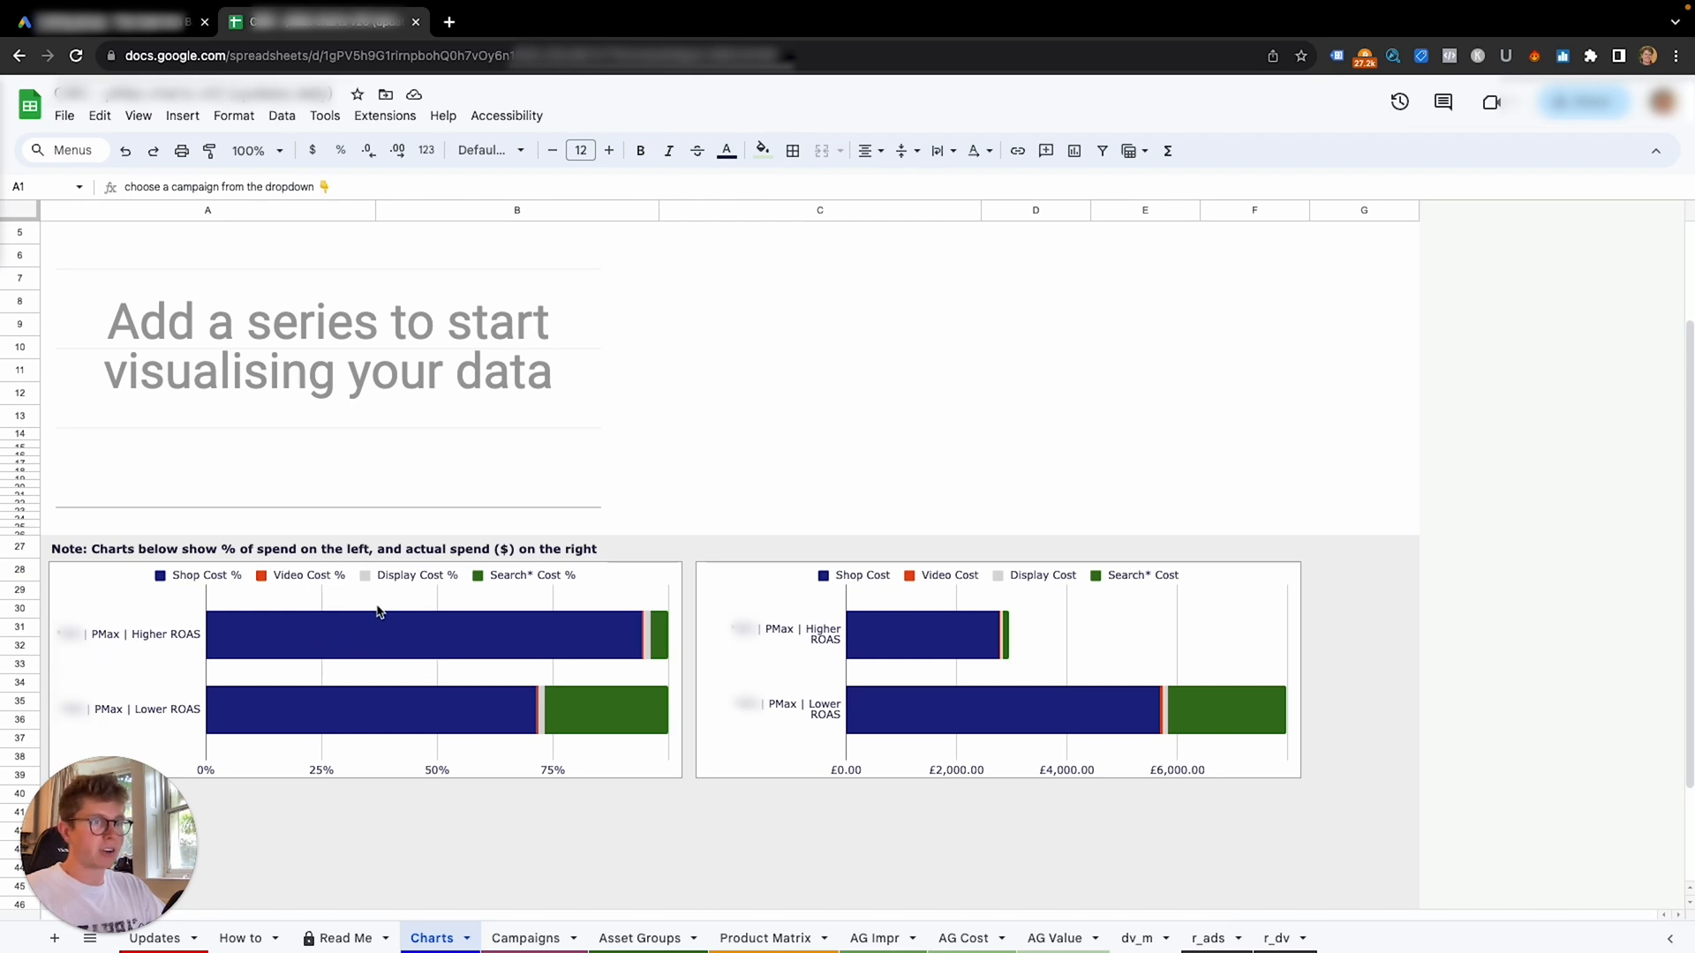
pyautogui.click(639, 938)
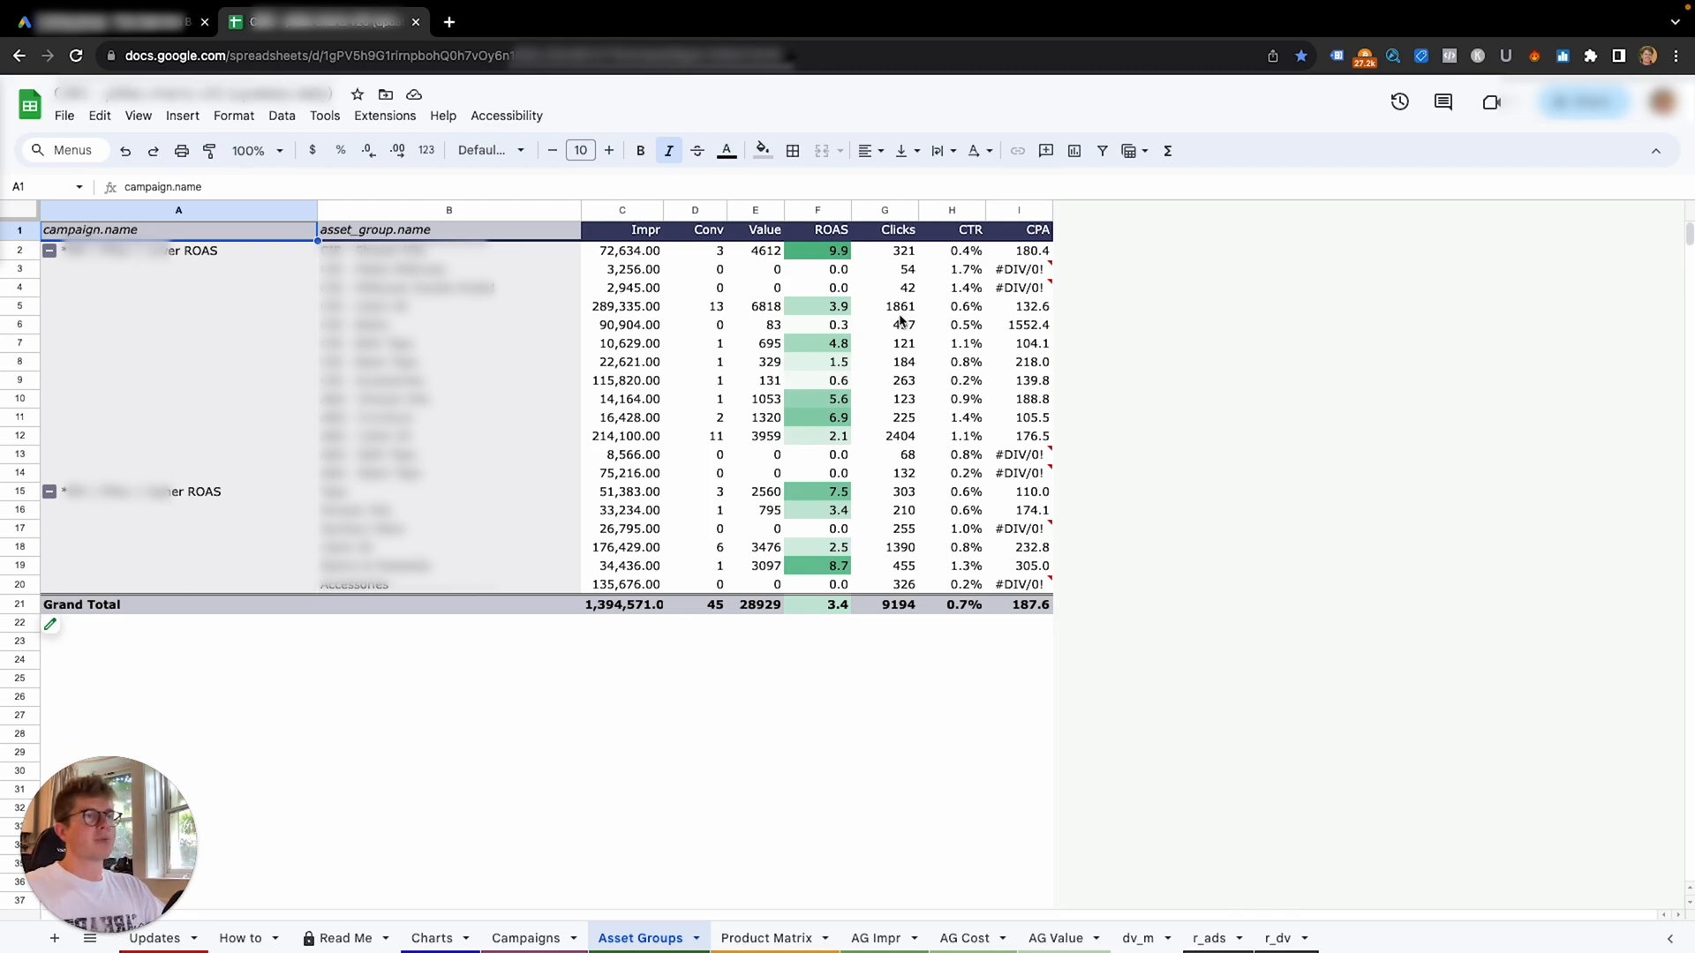
pyautogui.hotkey('ctrl', 'Up')
# Step: Load linkedin.com/feed/ in the other browser window and view your own profile via Me > View Profile
pyautogui.click(1033, 60)
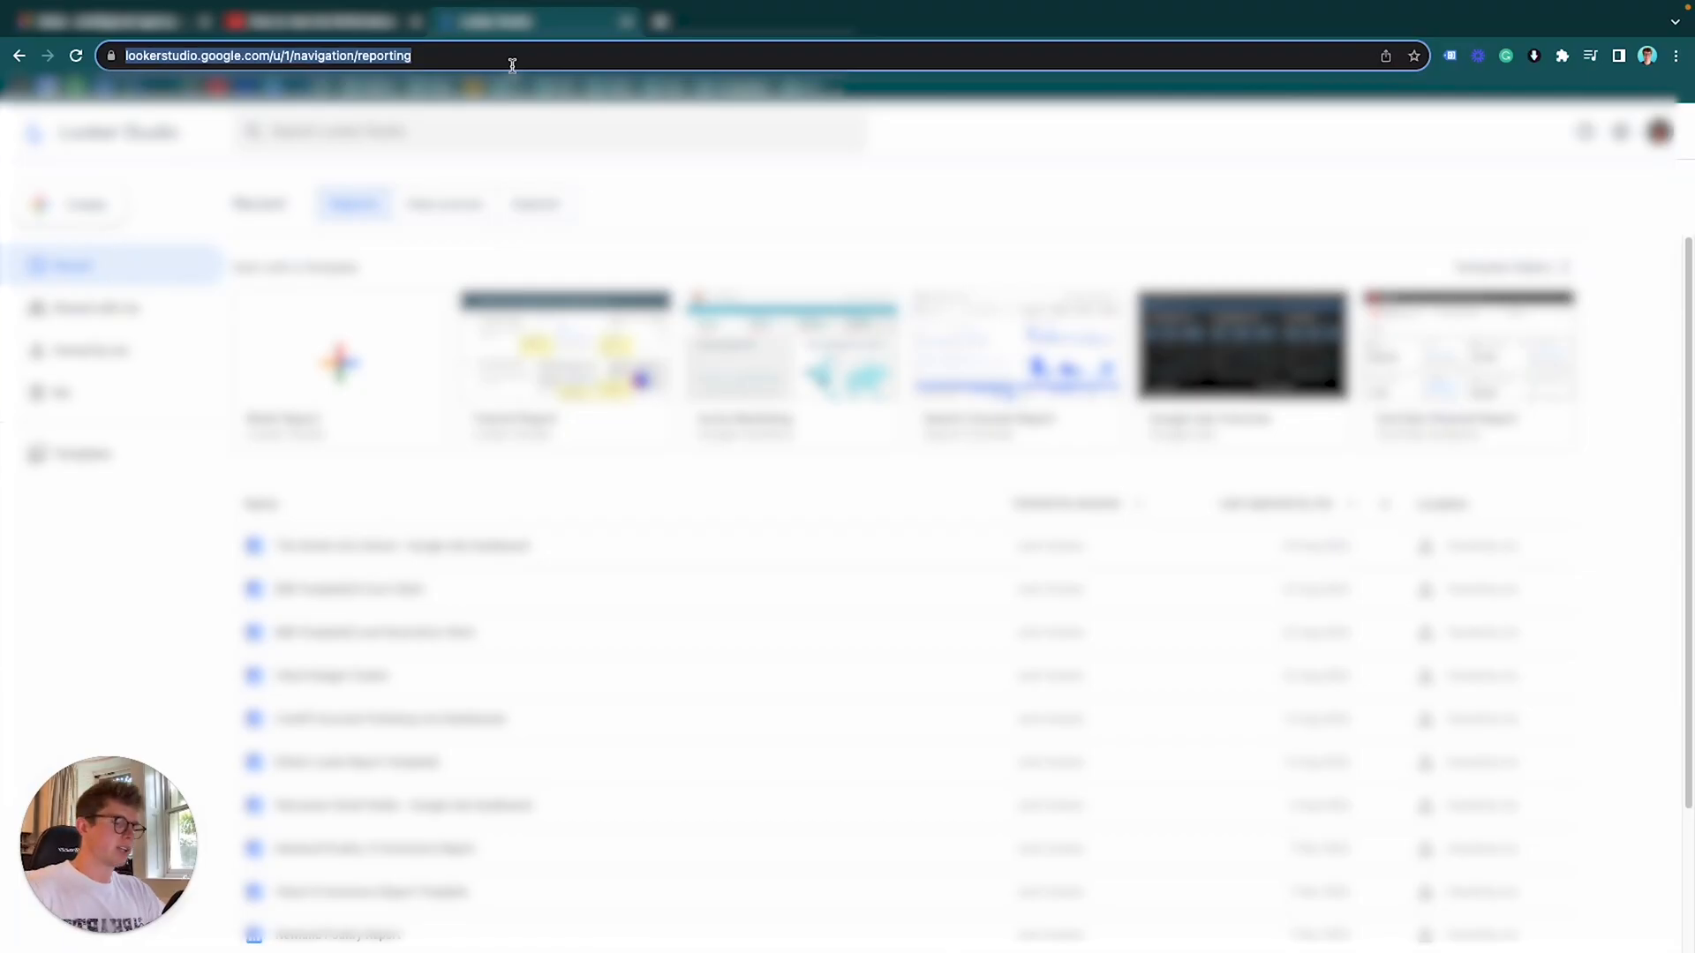
pyautogui.write('linkedin.com/feed/')
pyautogui.press('Return')
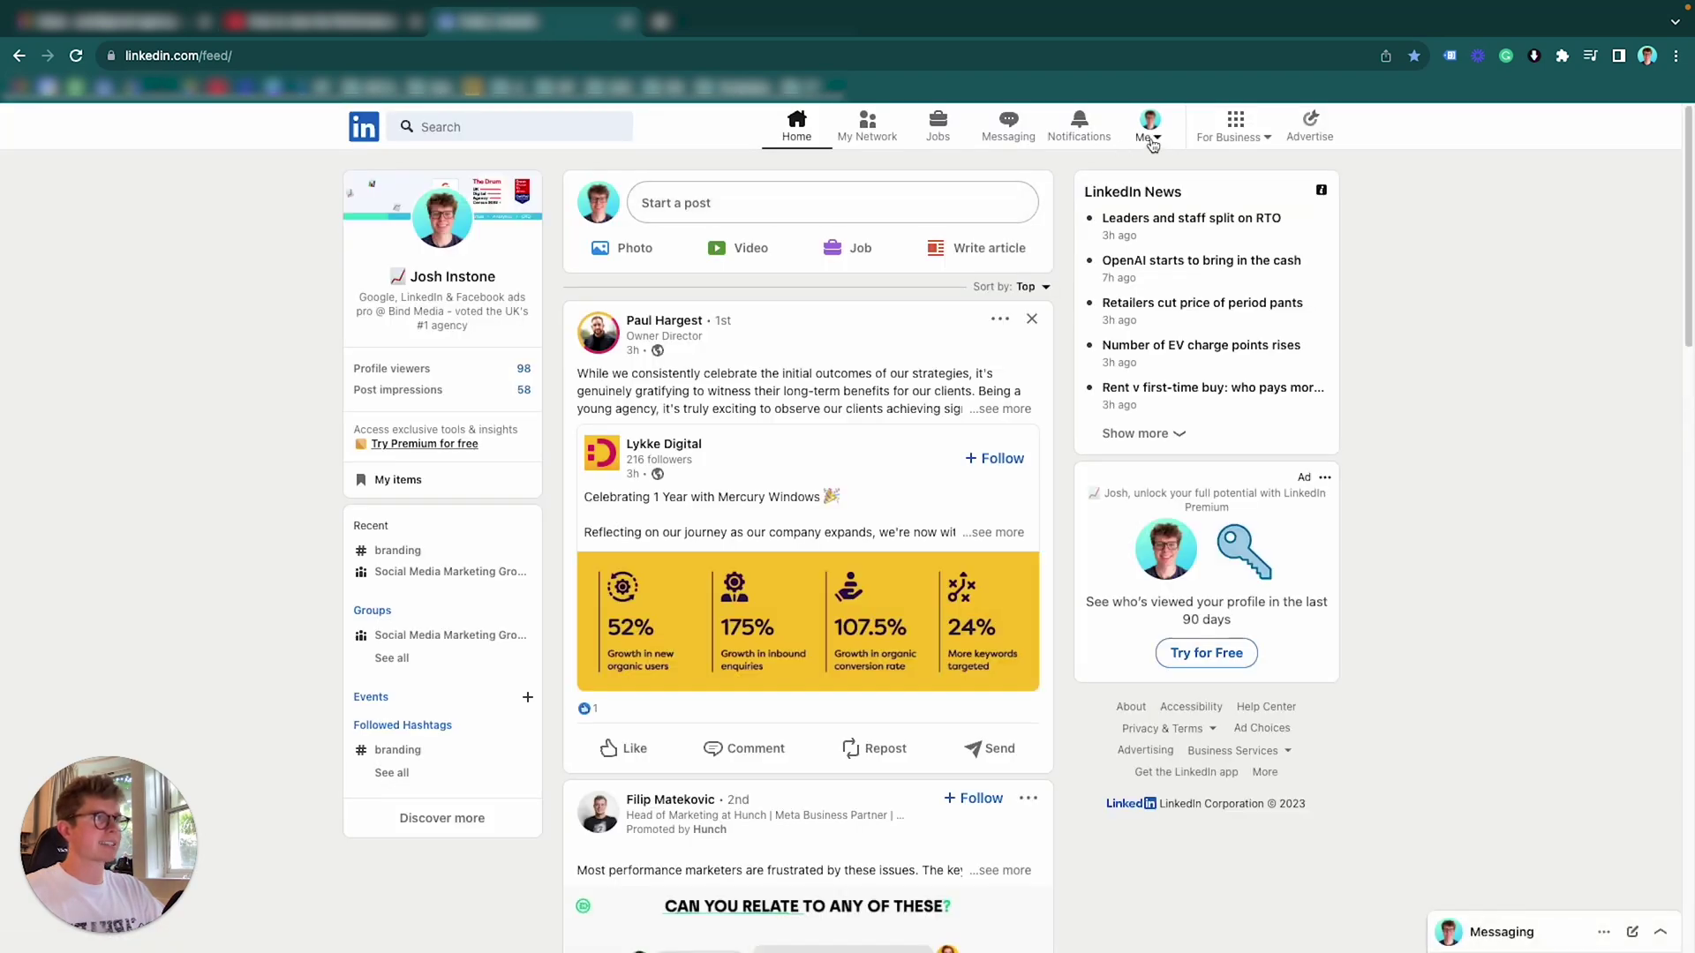
pyautogui.click(1149, 128)
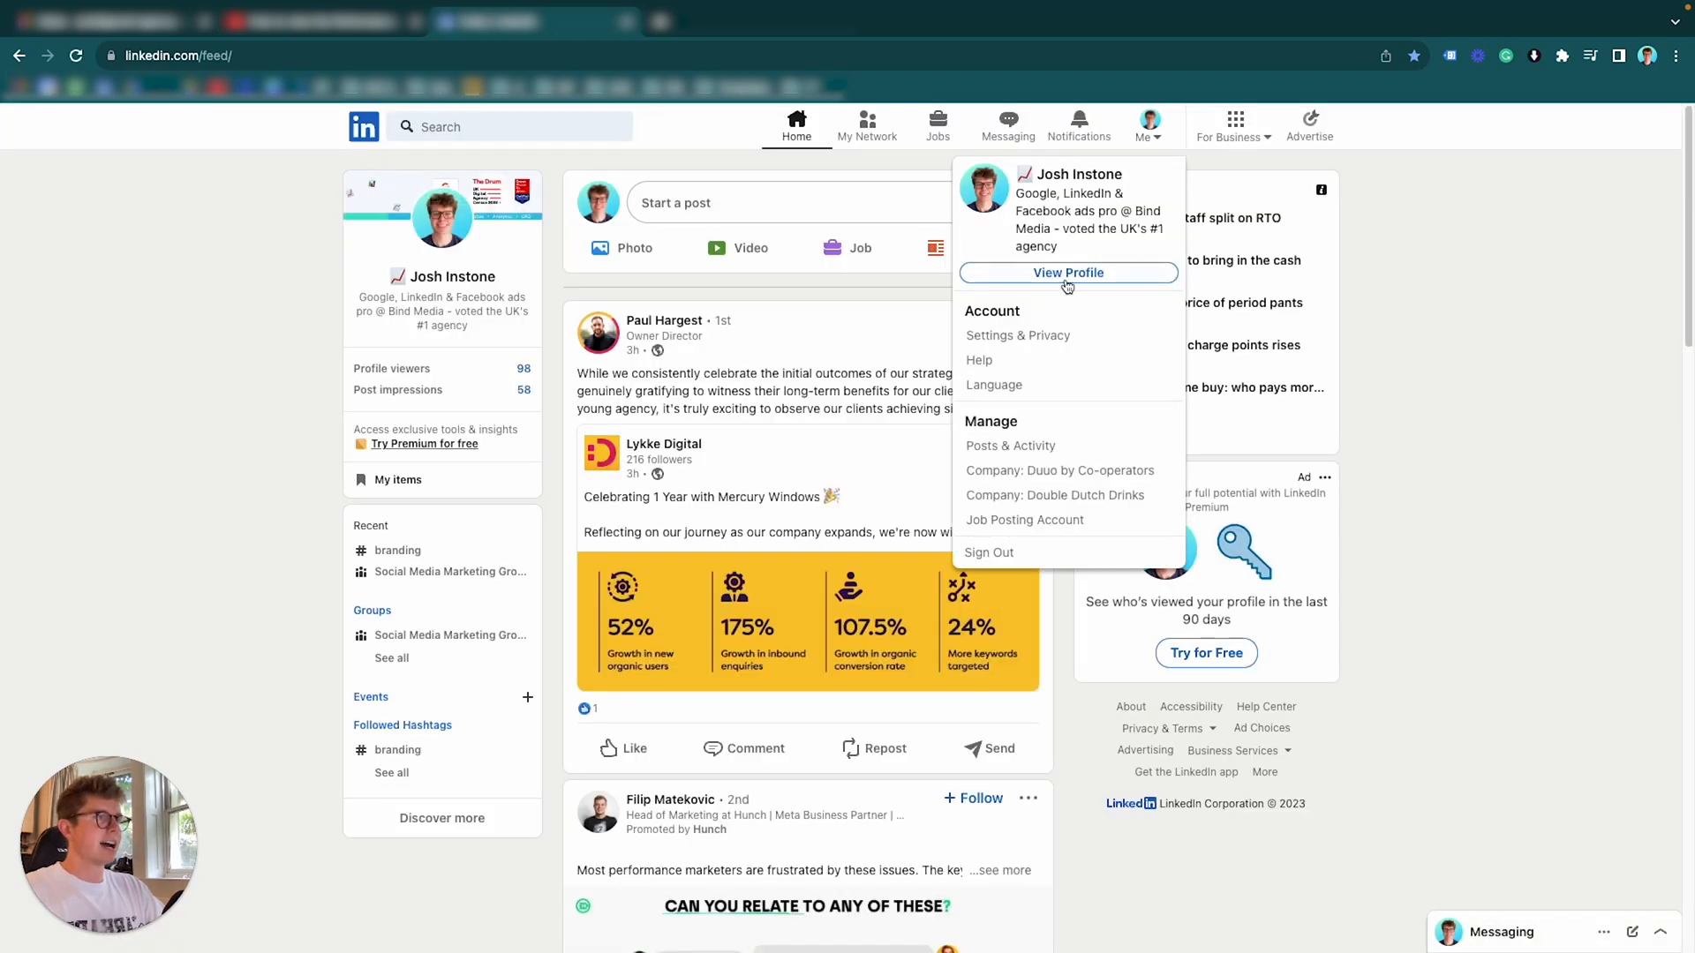
pyautogui.click(1065, 278)
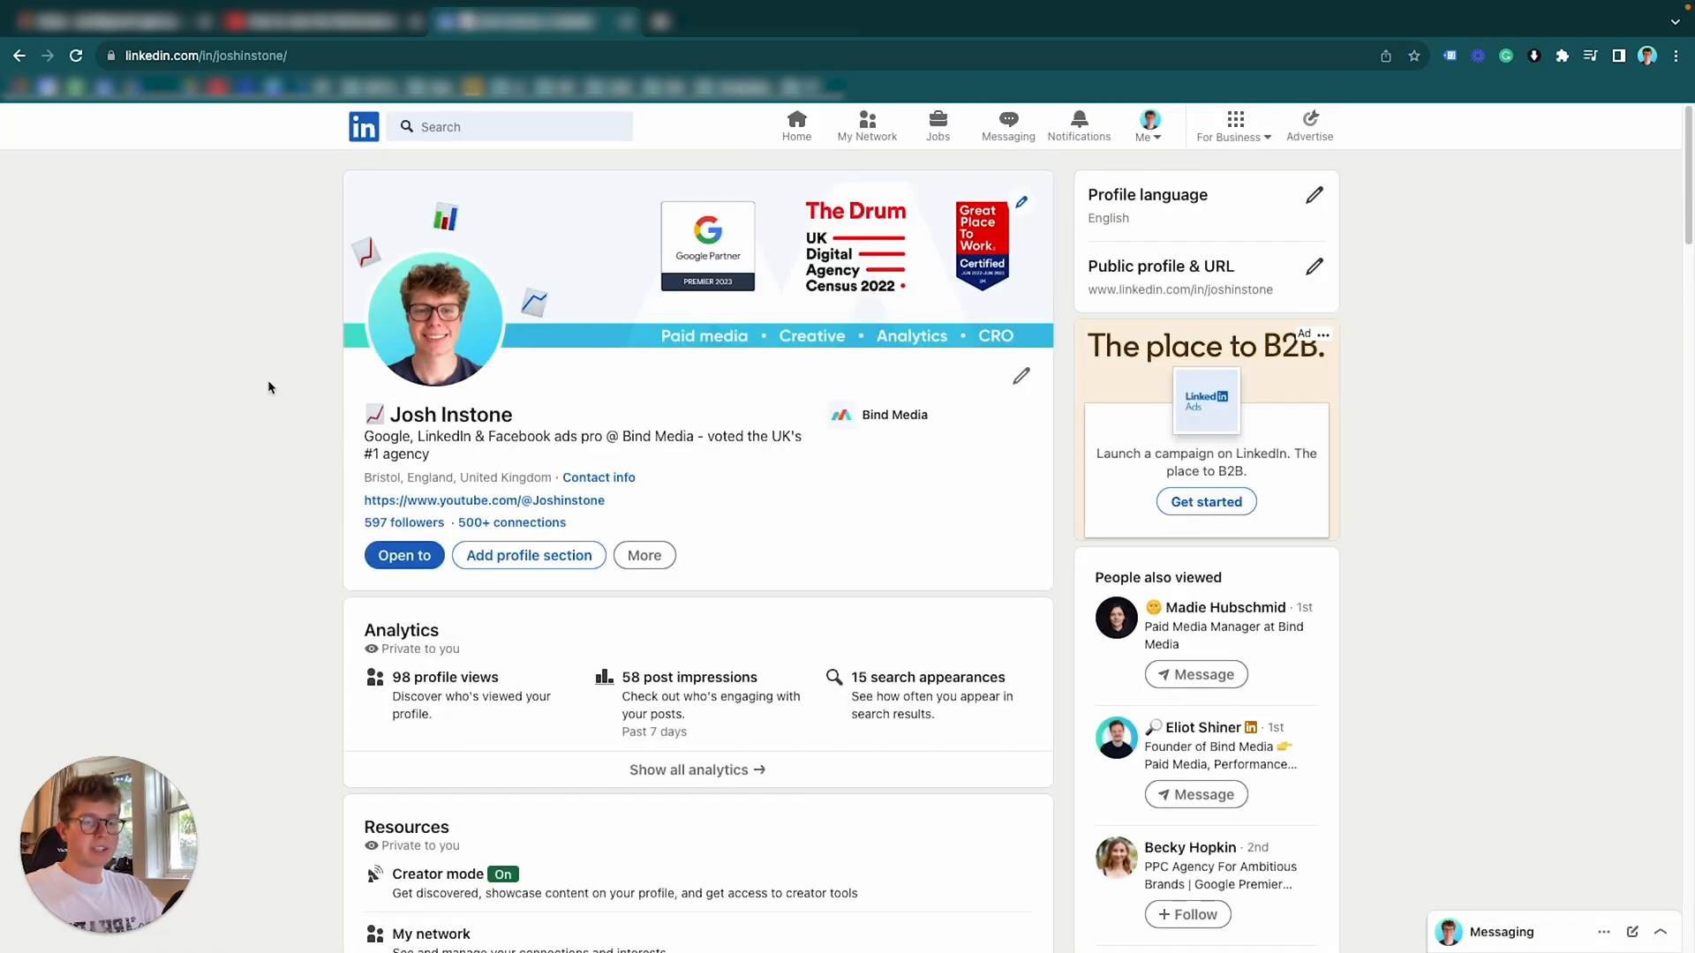